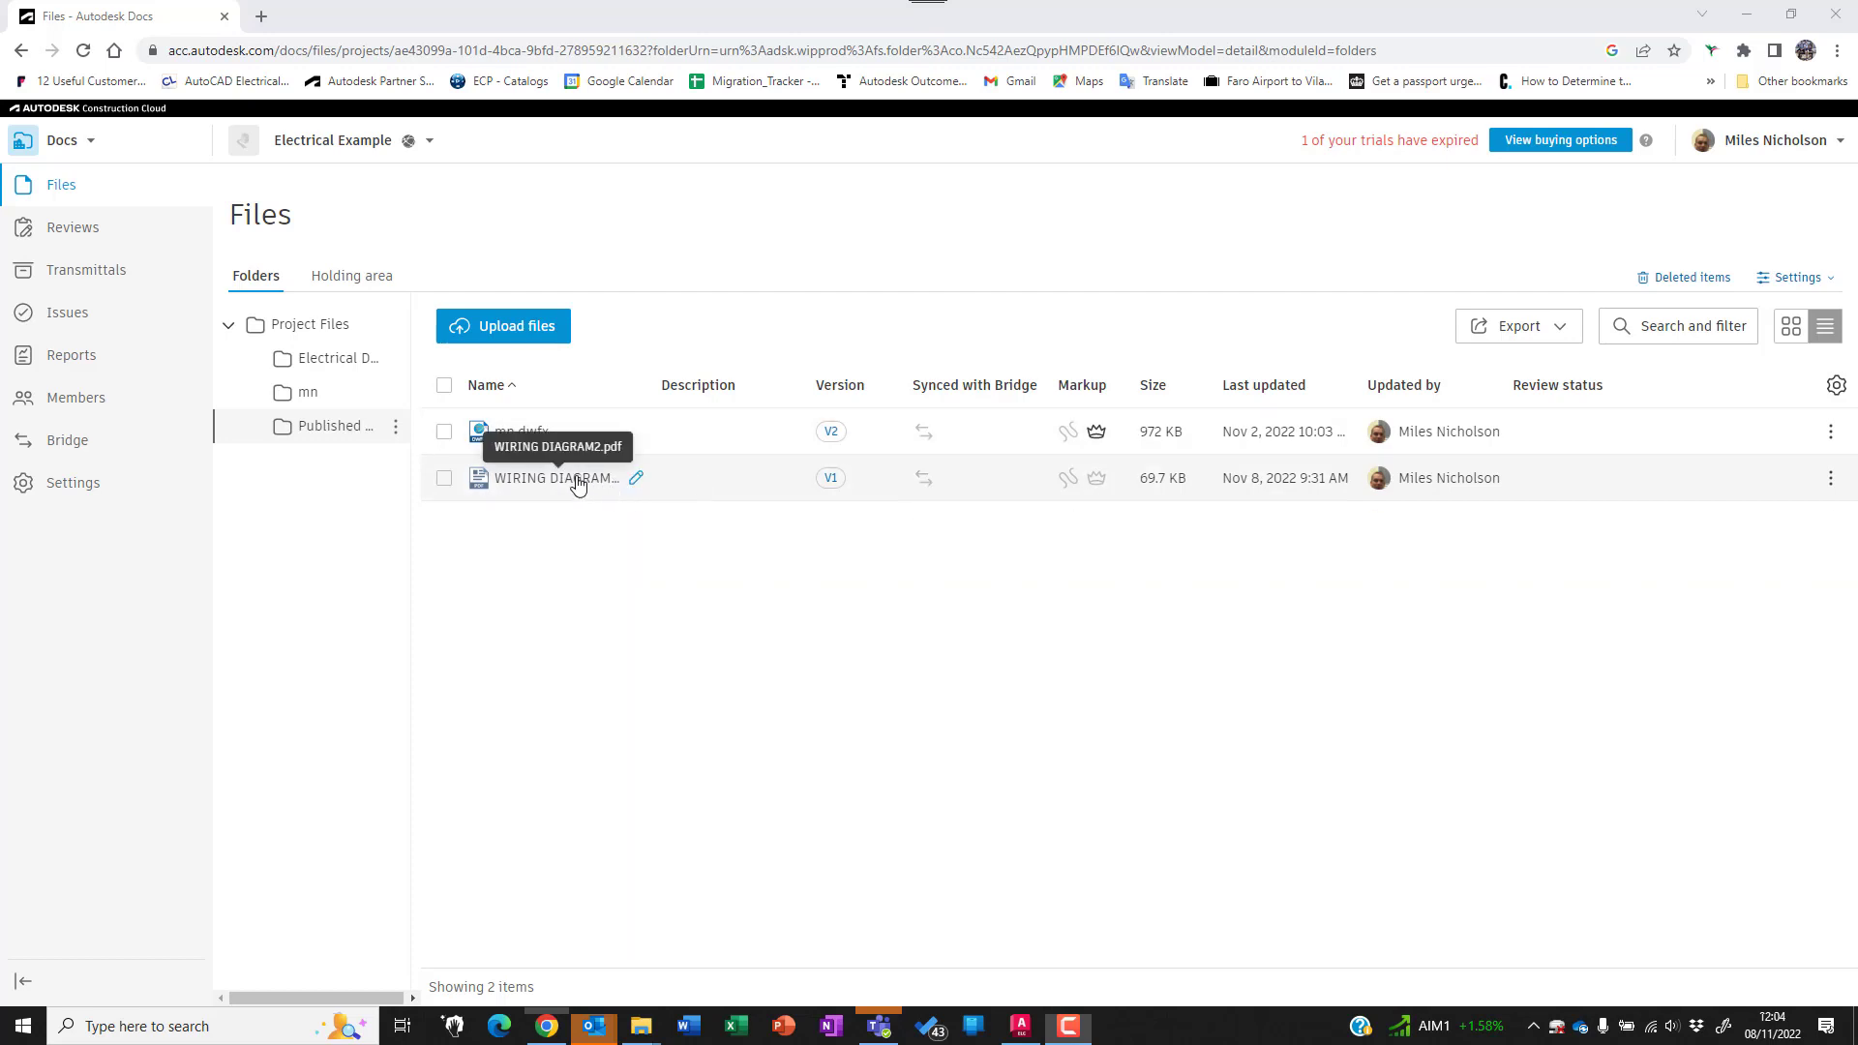
- Open WIRING DIAGRAM2.pdf from the Files list to view its drawing index sheet
{"action": "left_click", "coordinate": [575, 480]}
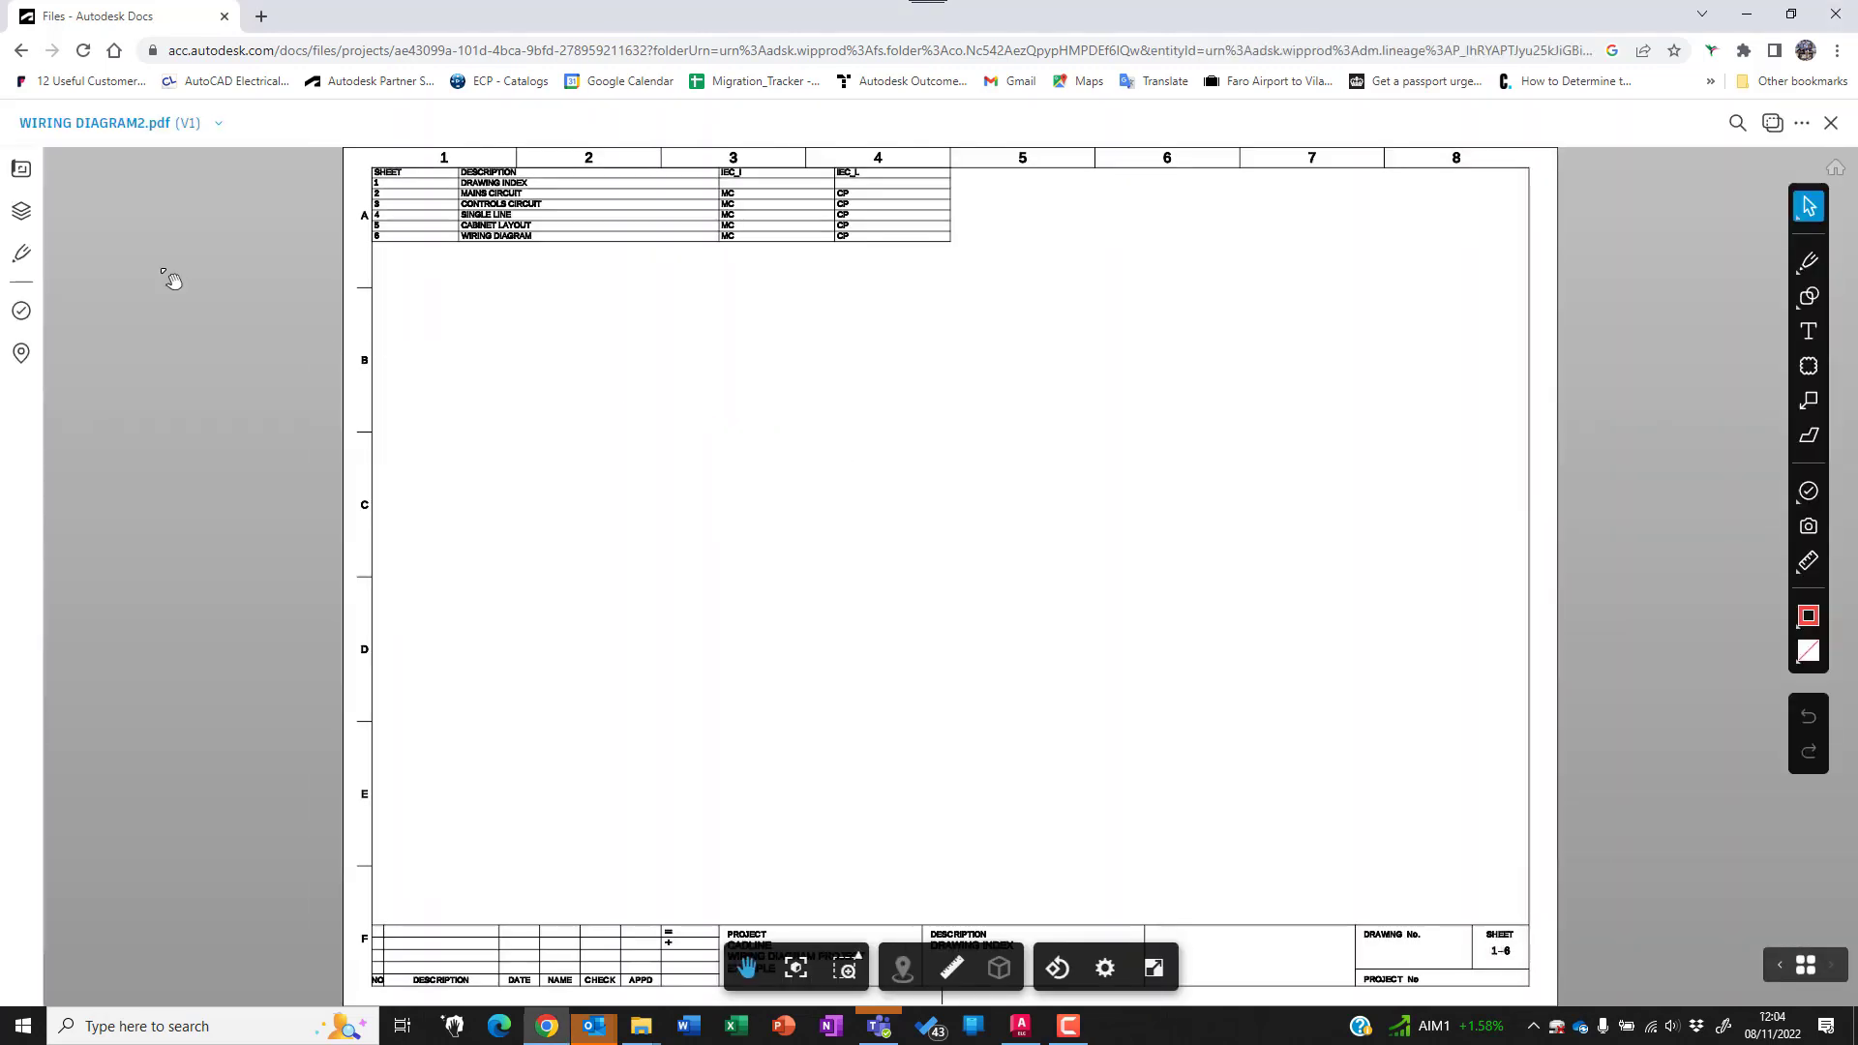
- Display sheet 2, SC1-MAINS CIRCUIT, and show its empty markups list
{"action": "left_click", "coordinate": [28, 177]}
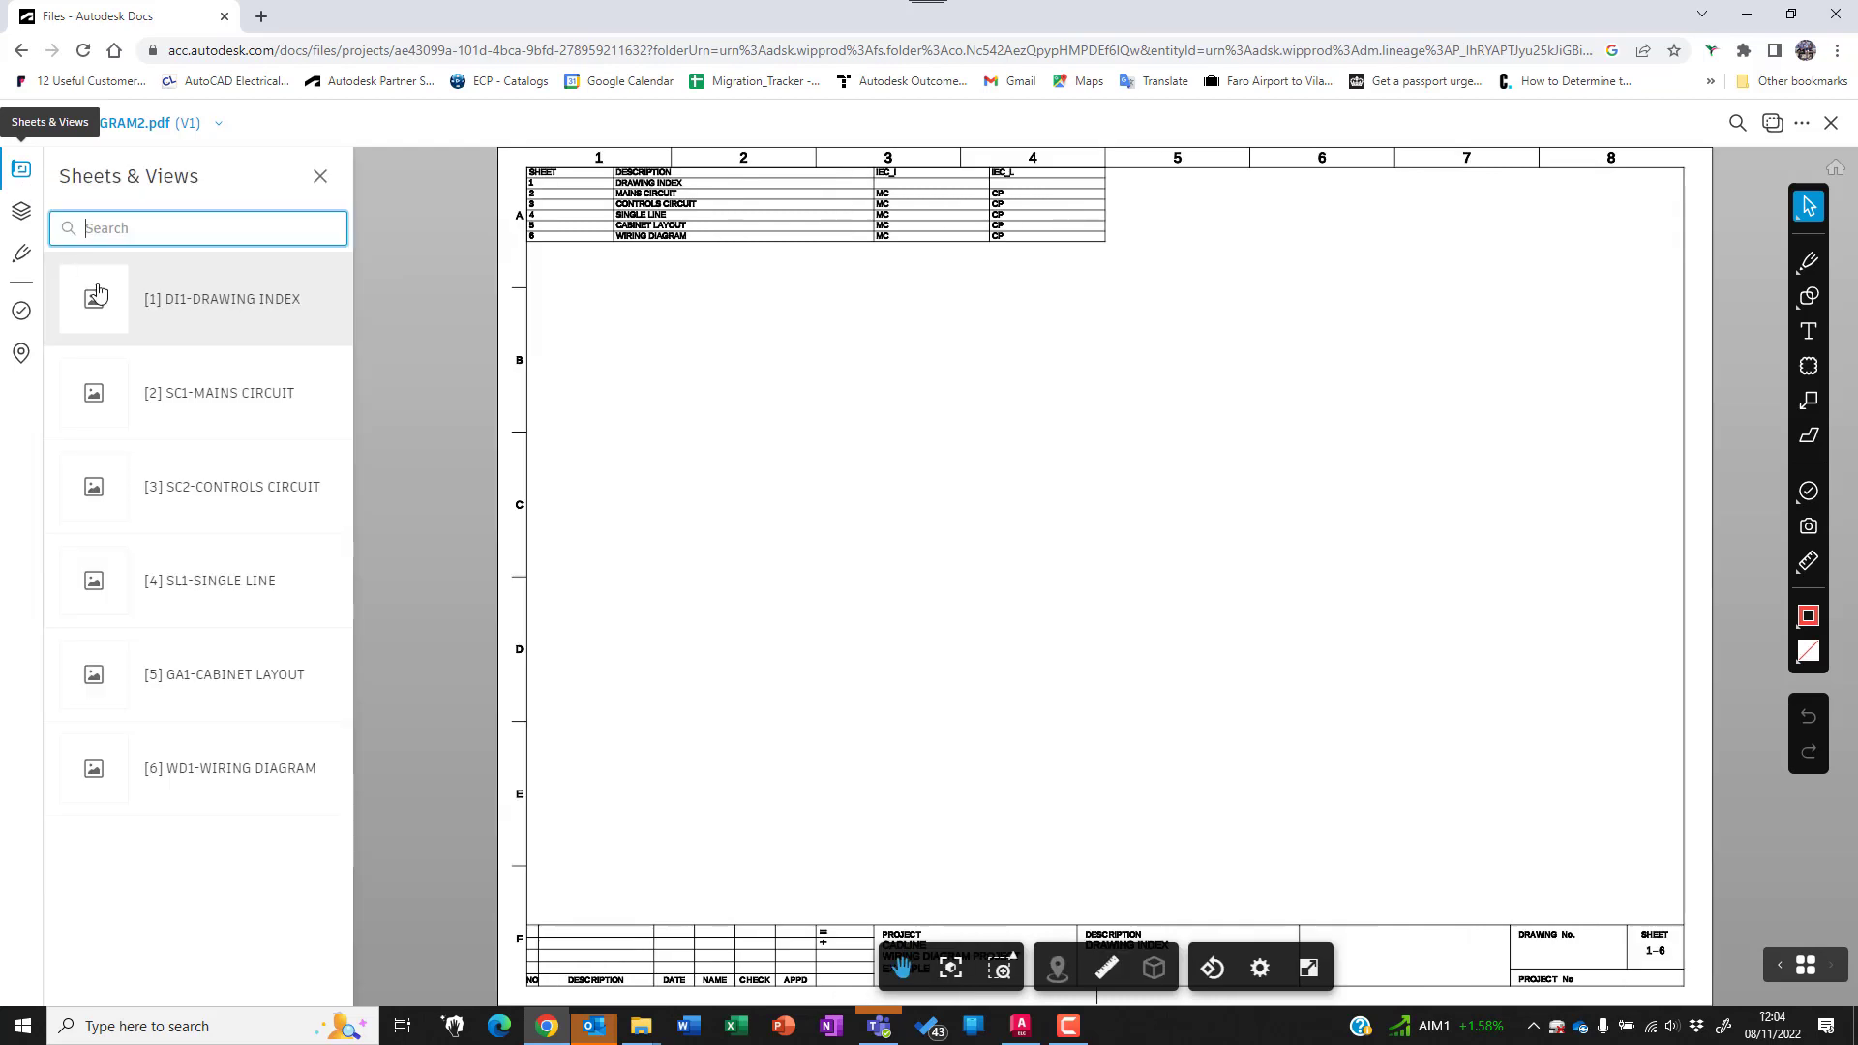
{"action": "left_click", "coordinate": [175, 392]}
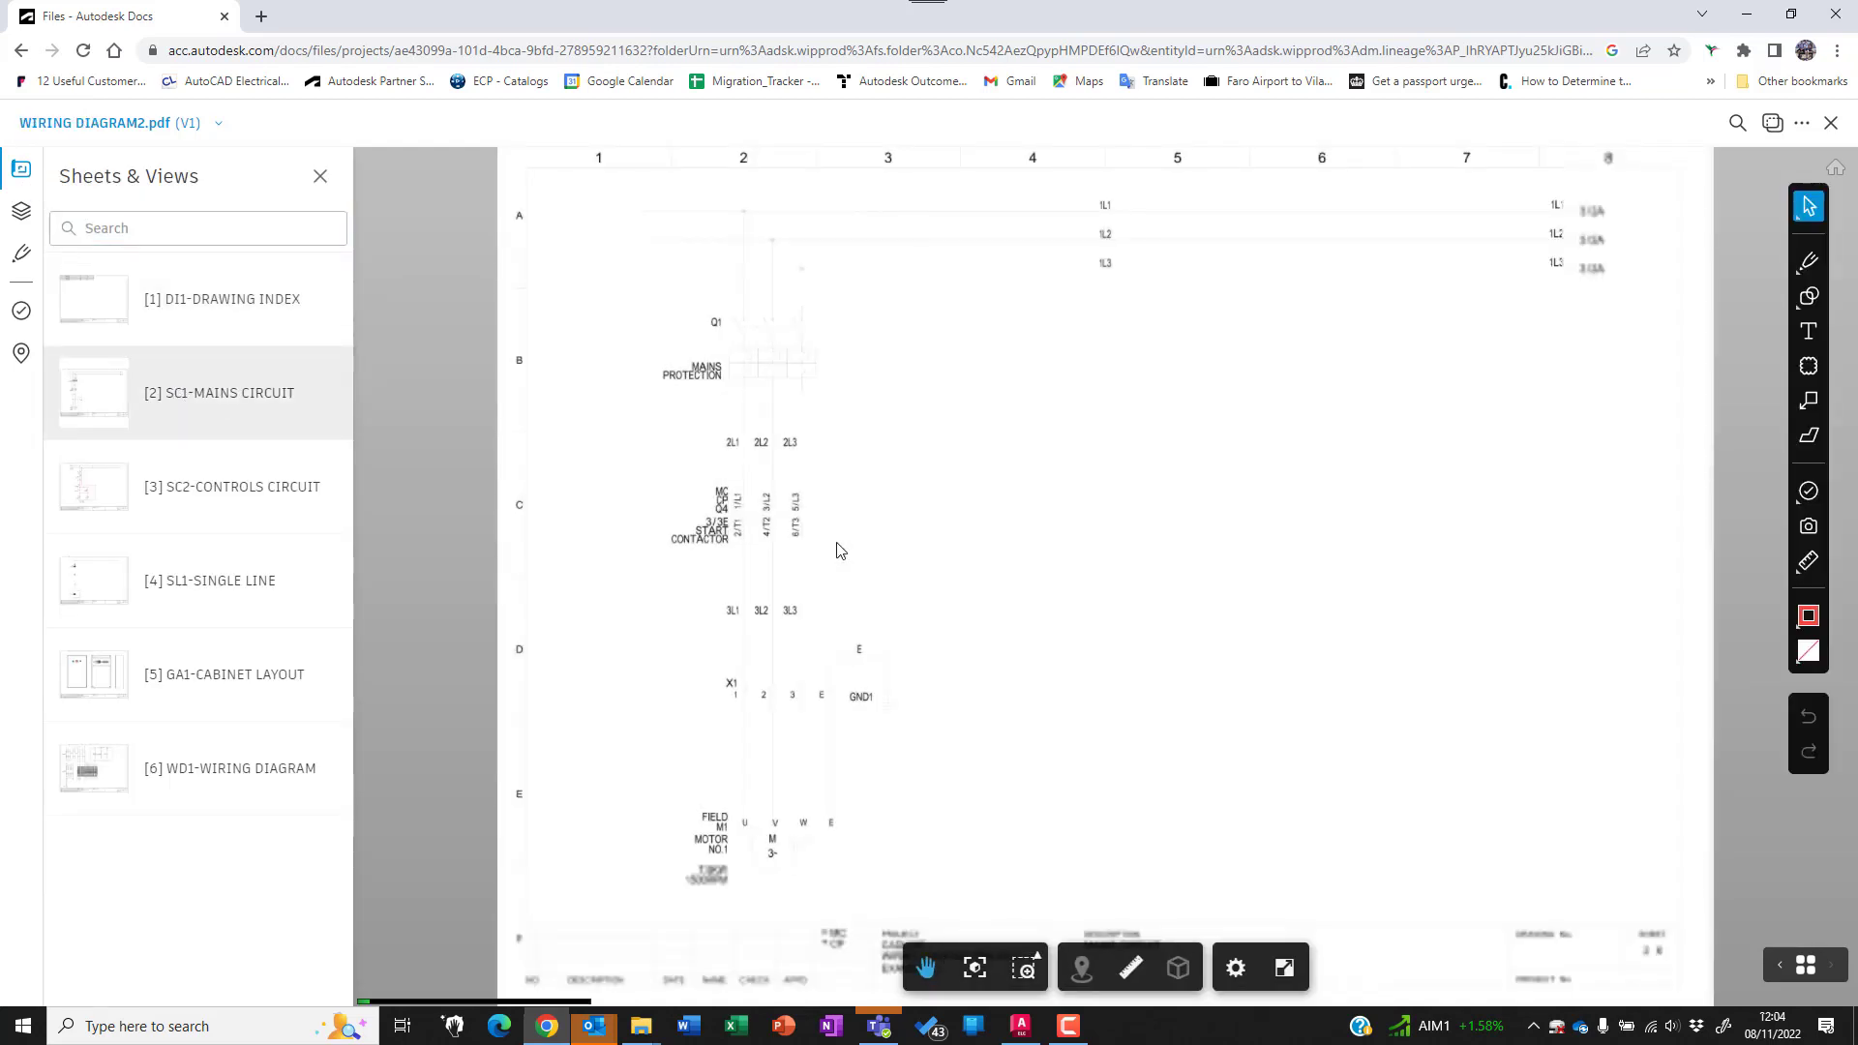
{"action": "left_click", "coordinate": [215, 490]}
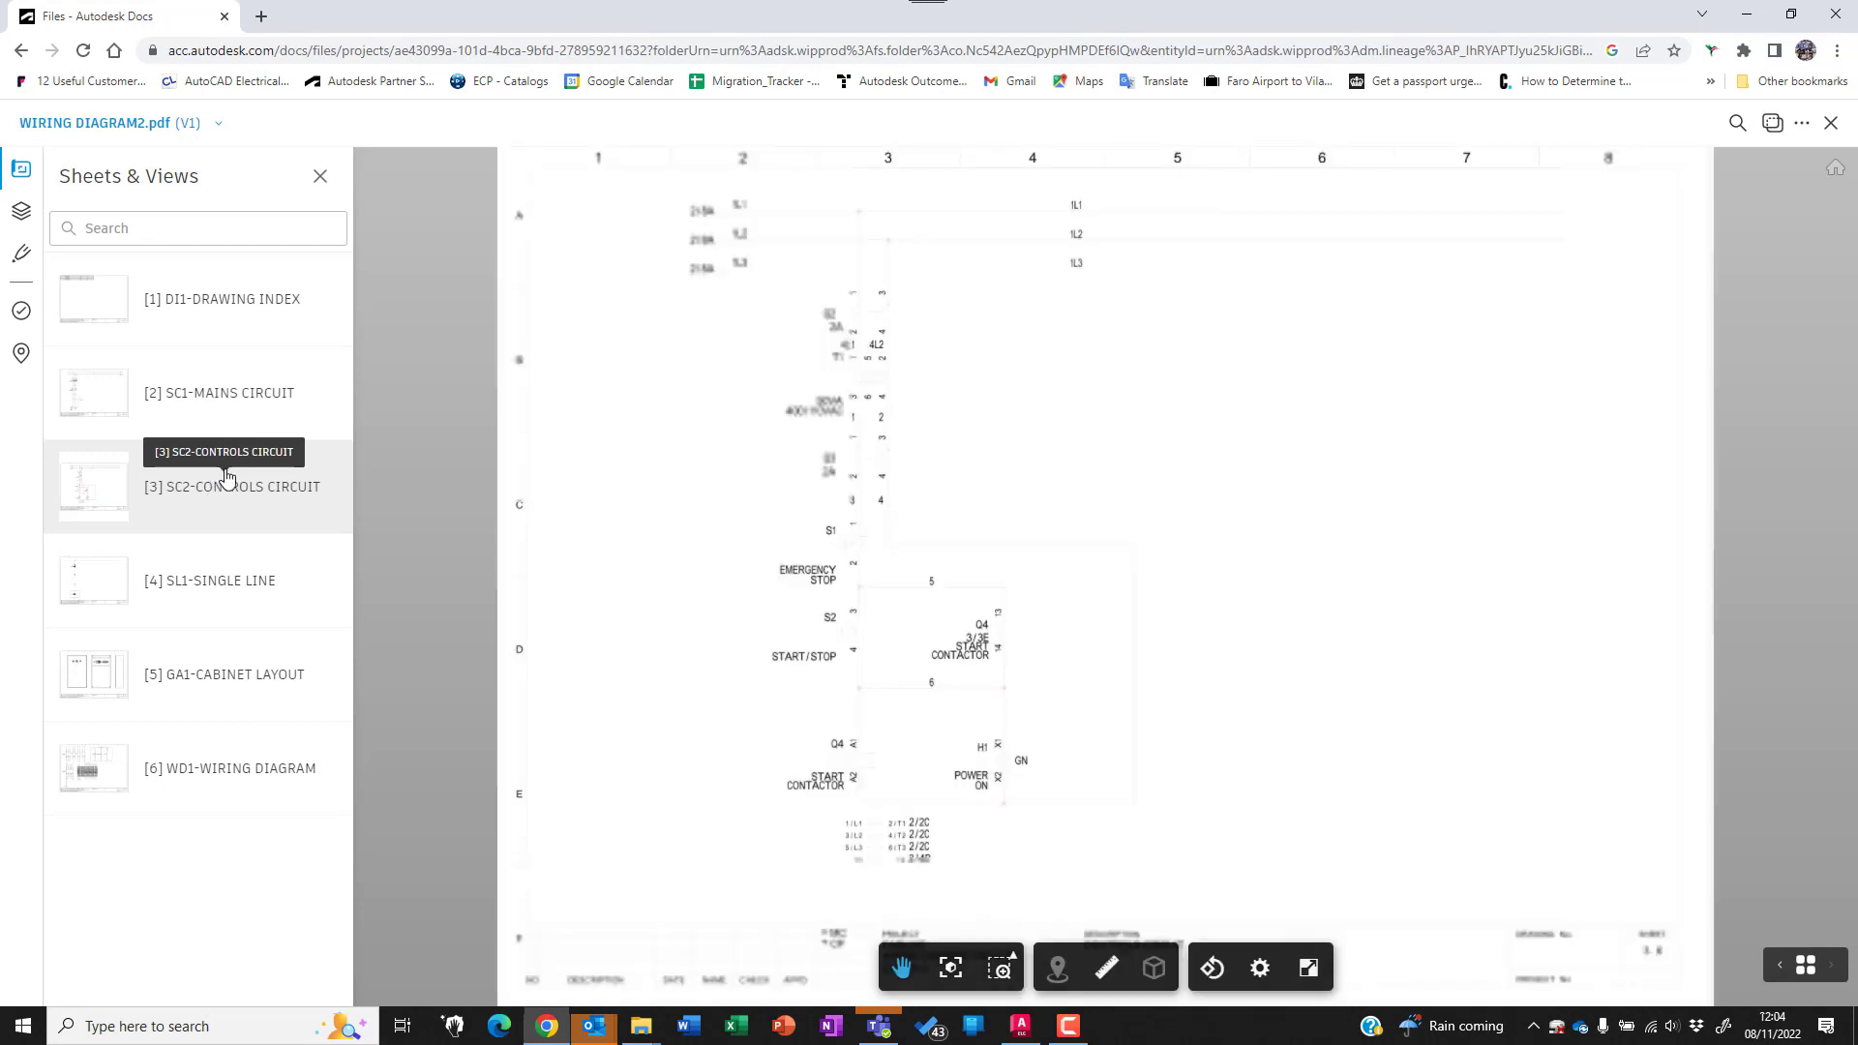
{"action": "left_click", "coordinate": [226, 402]}
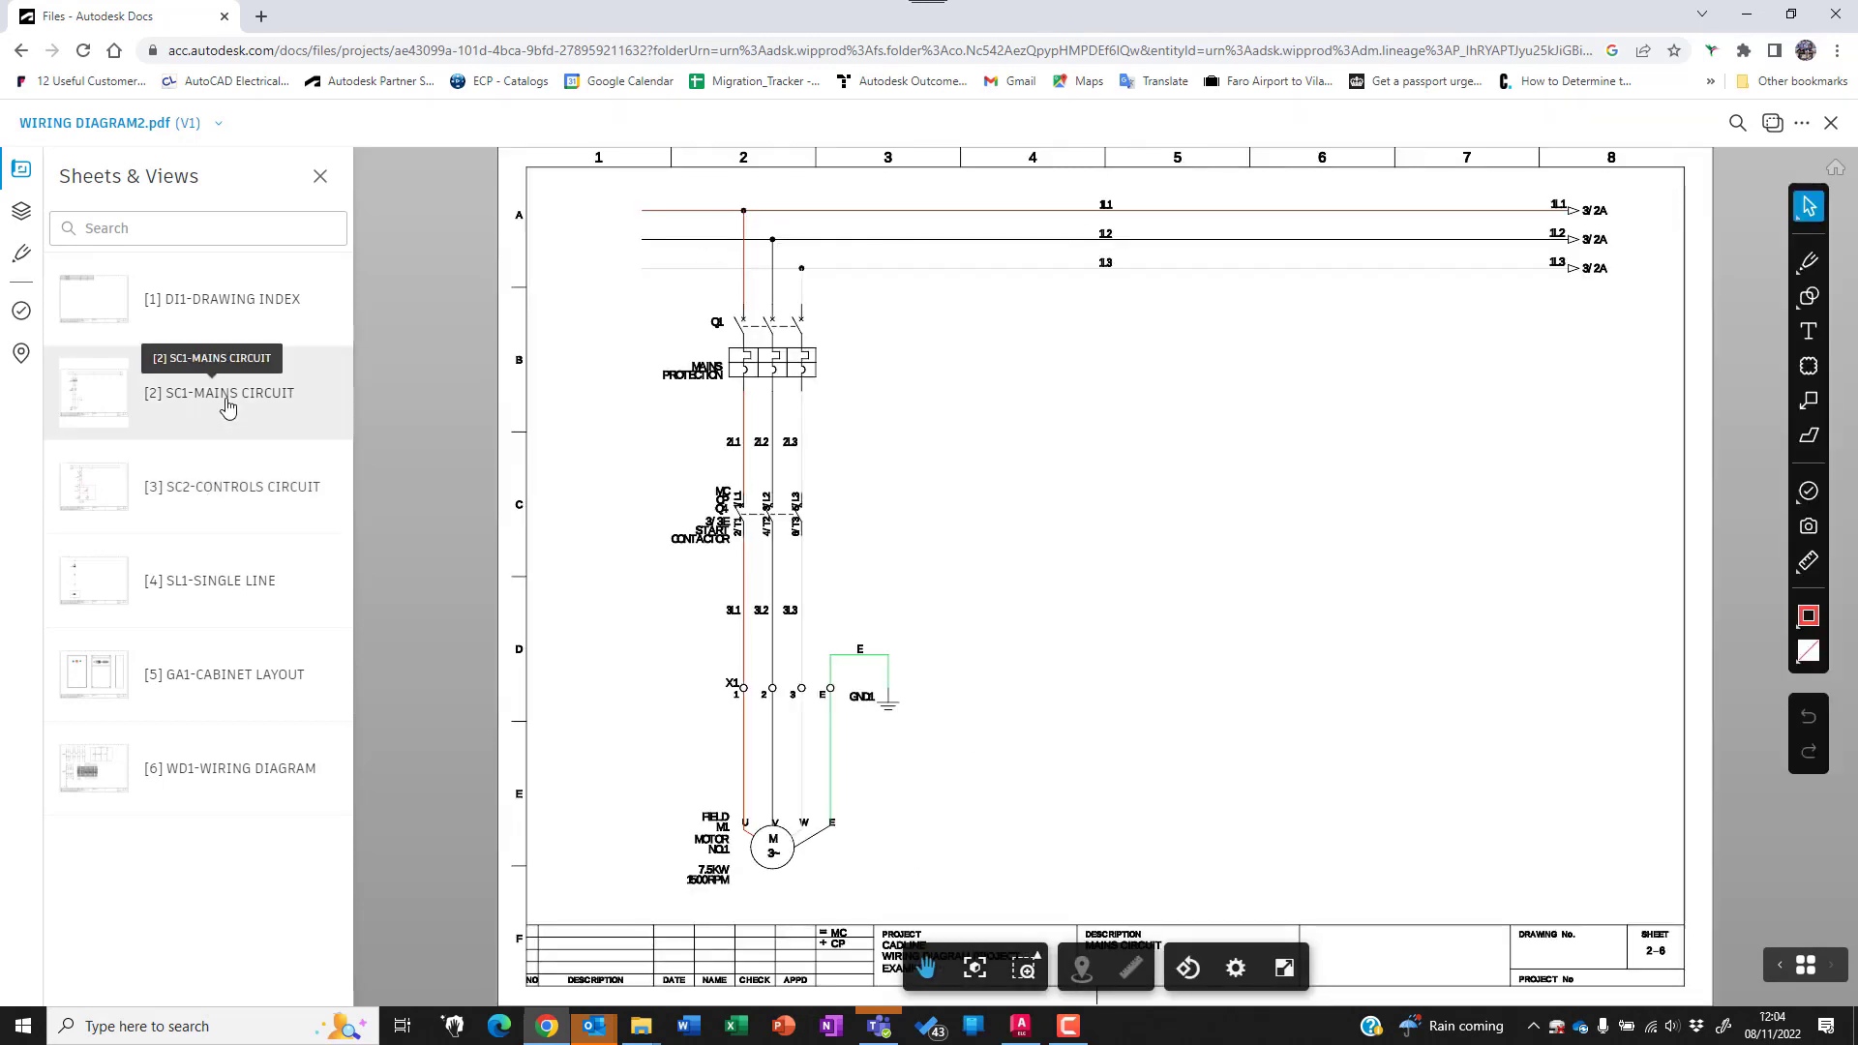
{"action": "left_click", "coordinate": [20, 262]}
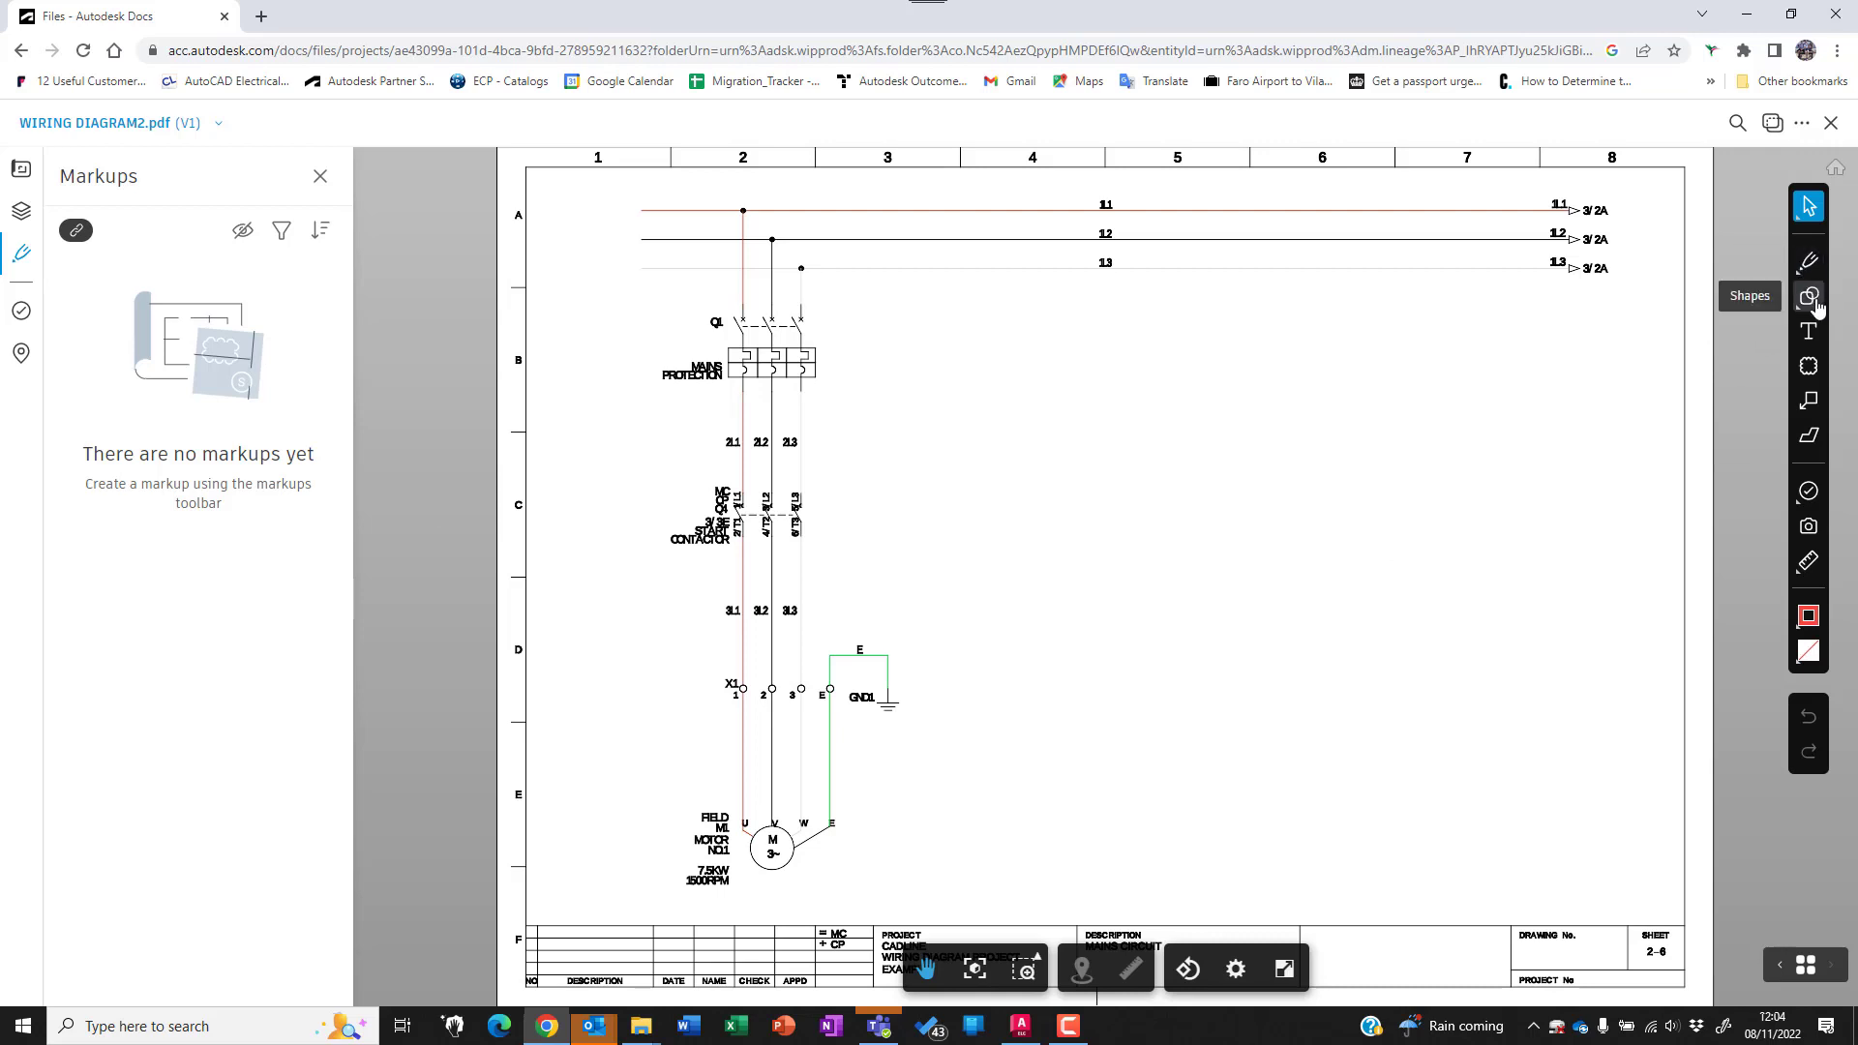
- Draw a rectangle markup around the Q1 mains protection
{"action": "left_click", "coordinate": [1810, 298]}
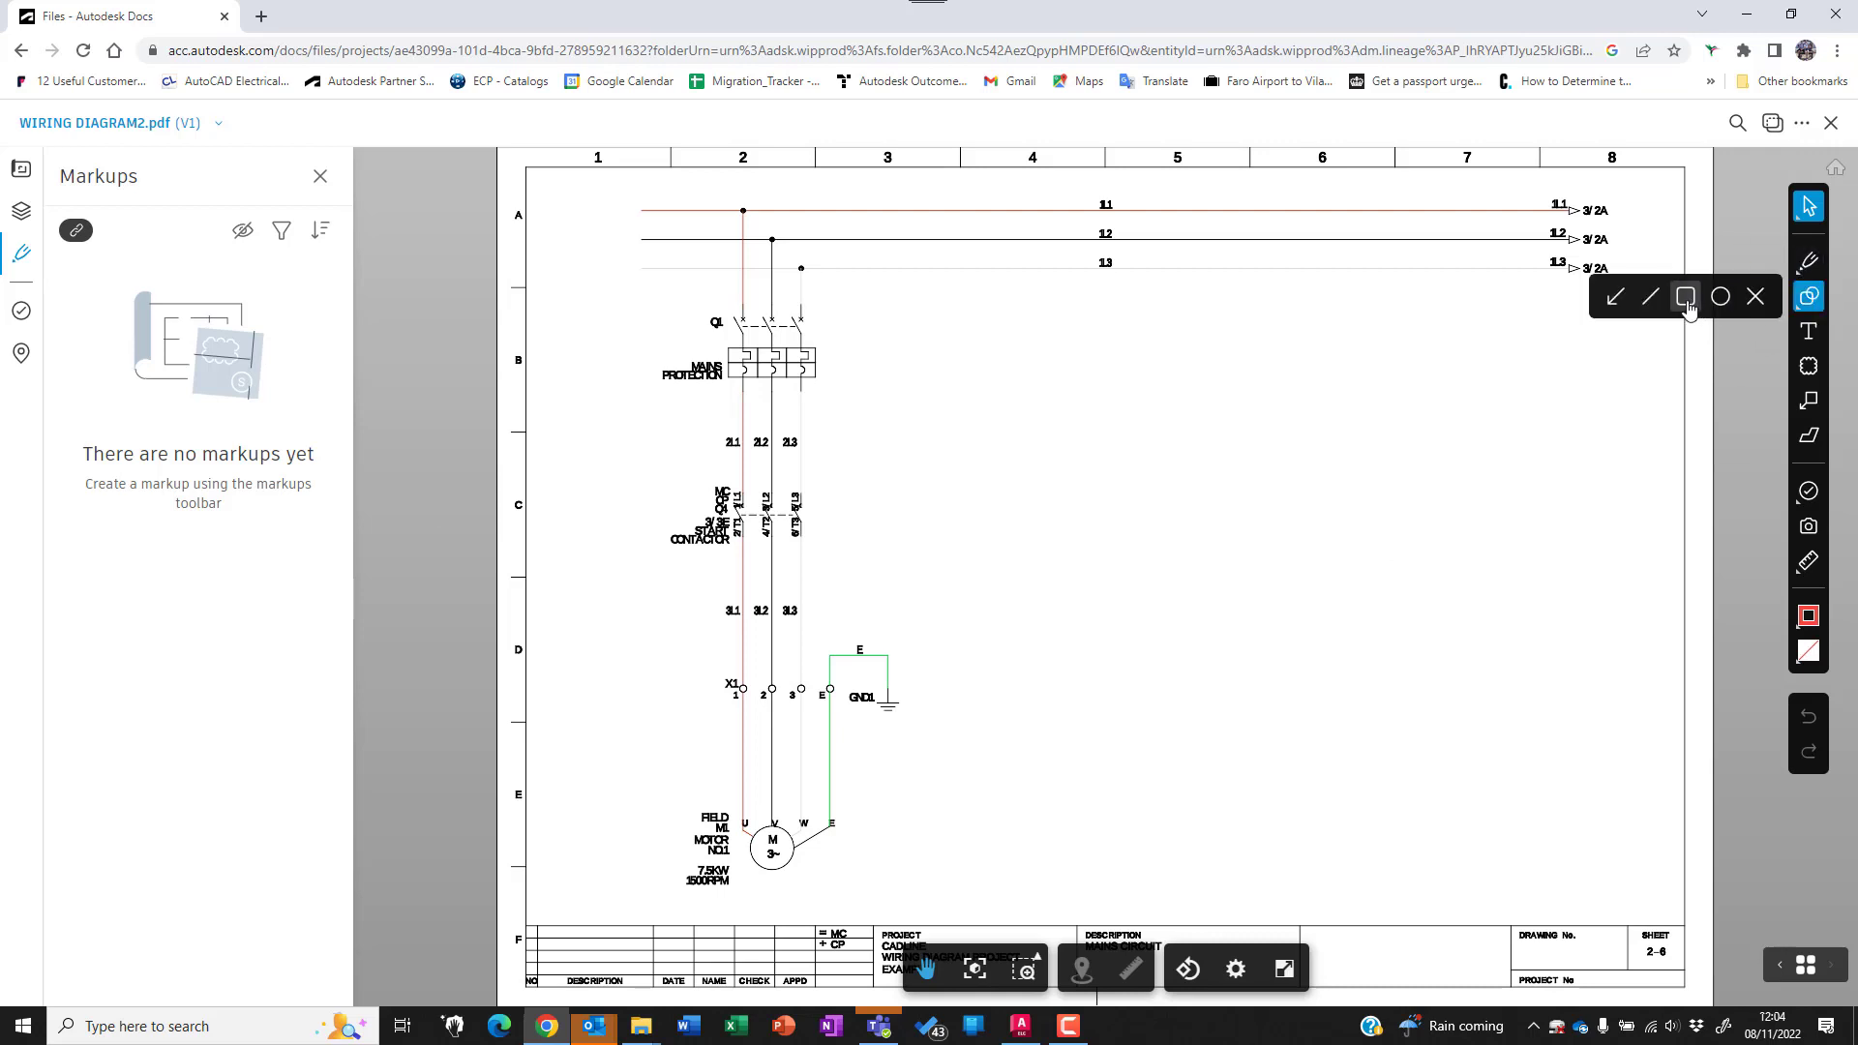
{"action": "left_click", "coordinate": [1682, 297]}
{"action": "mouse_move", "coordinate": [640, 302]}
{"action": "left_mouse_down"}
{"action": "mouse_move", "coordinate": [884, 406]}
{"action": "mouse_move", "coordinate": [860, 396]}
{"action": "left_mouse_up"}
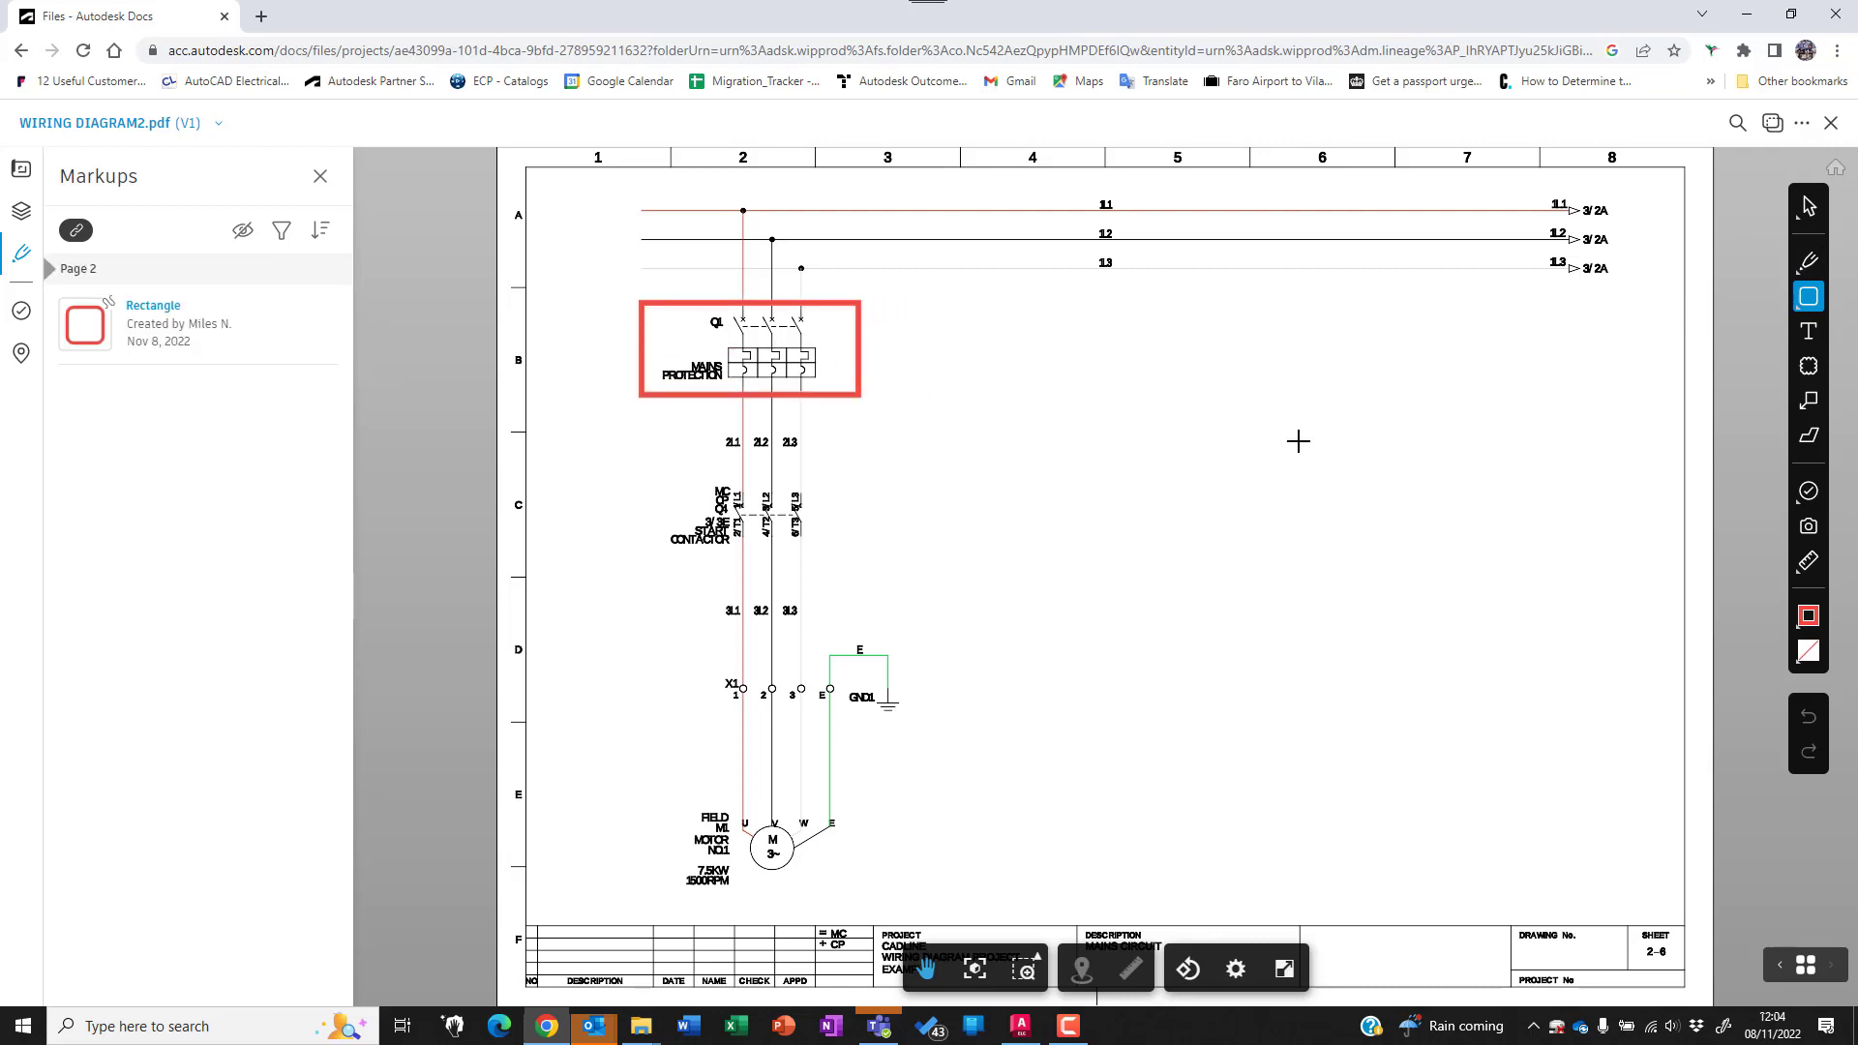
- Add a cloud around the MC contactor and place a text box right of the rectangle
{"action": "left_click_drag", "start_coordinate": [823, 481], "coordinate": [624, 581]}
{"action": "left_click_drag", "start_coordinate": [737, 480], "coordinate": [738, 460]}
{"action": "left_click", "coordinate": [1808, 332]}
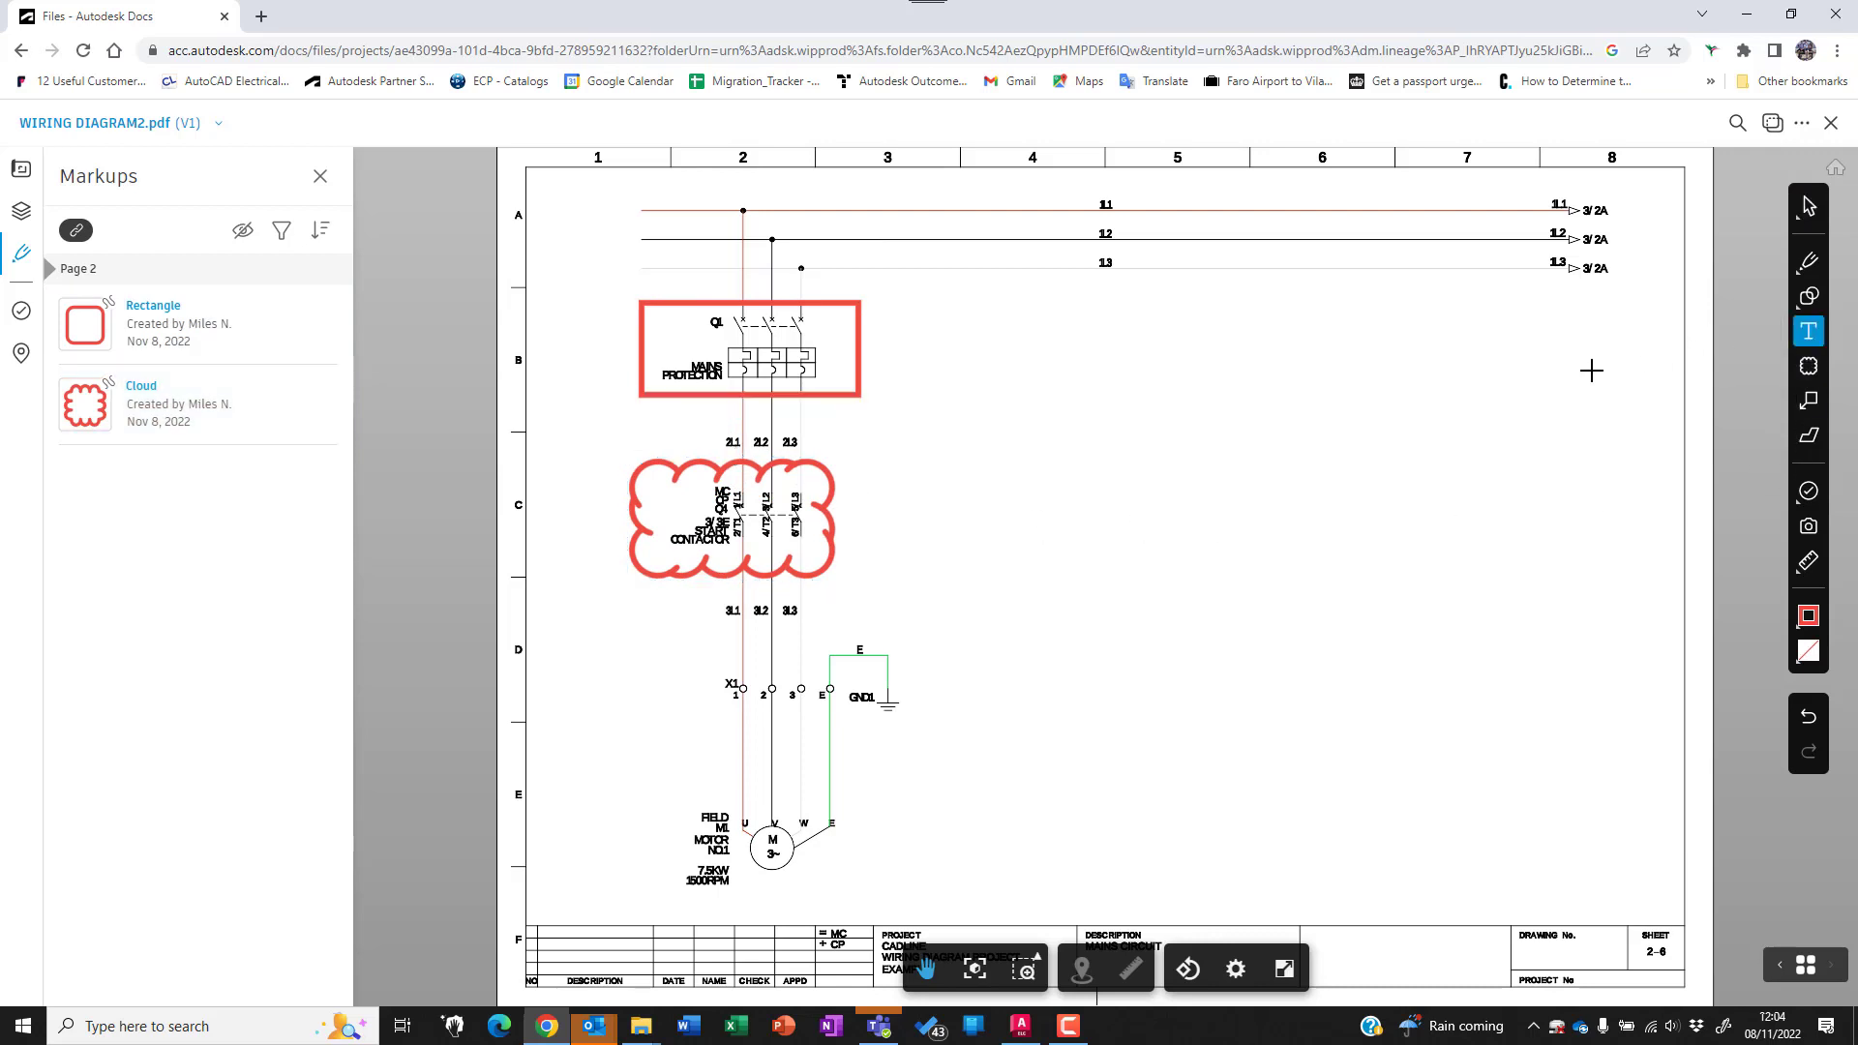
{"action": "left_click_drag", "start_coordinate": [890, 338], "coordinate": [1071, 381]}
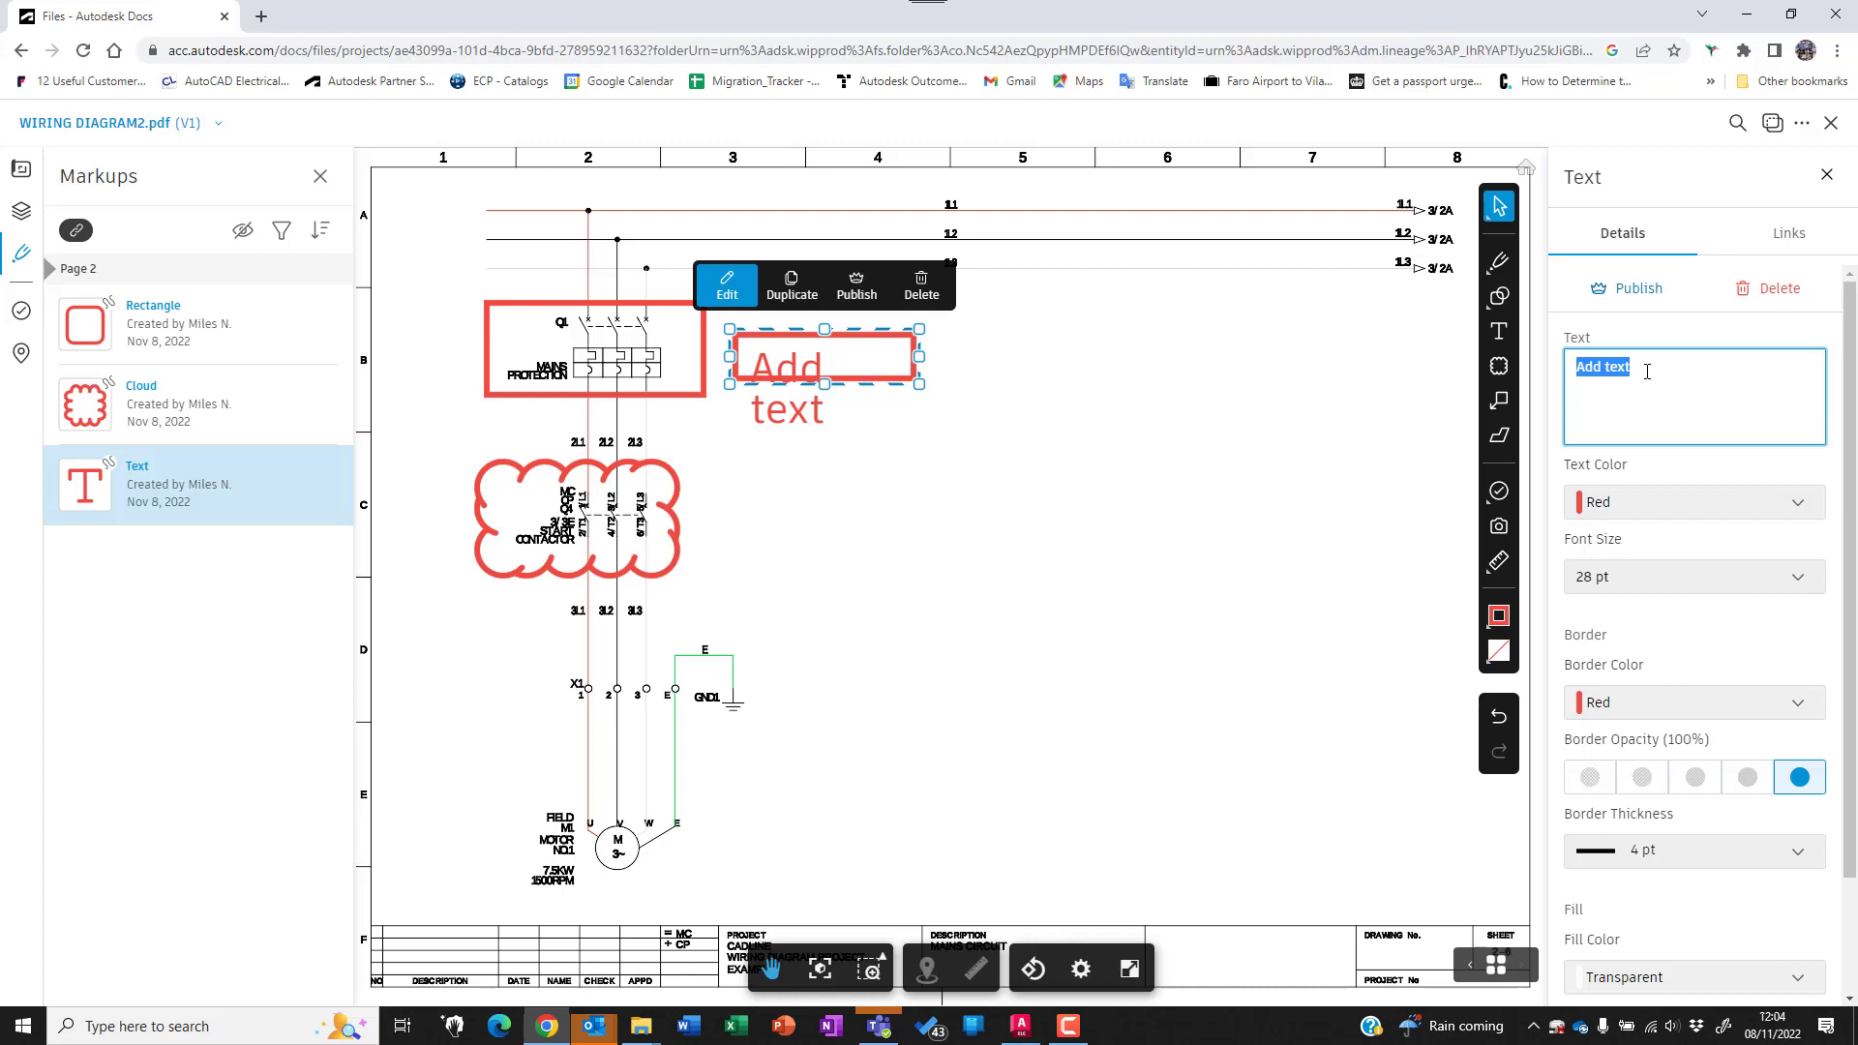
- Make the text markup read 'Change to 20A' at 12 pt, narrowing its box to fit
{"action": "type", "text": "Change to 20A"}
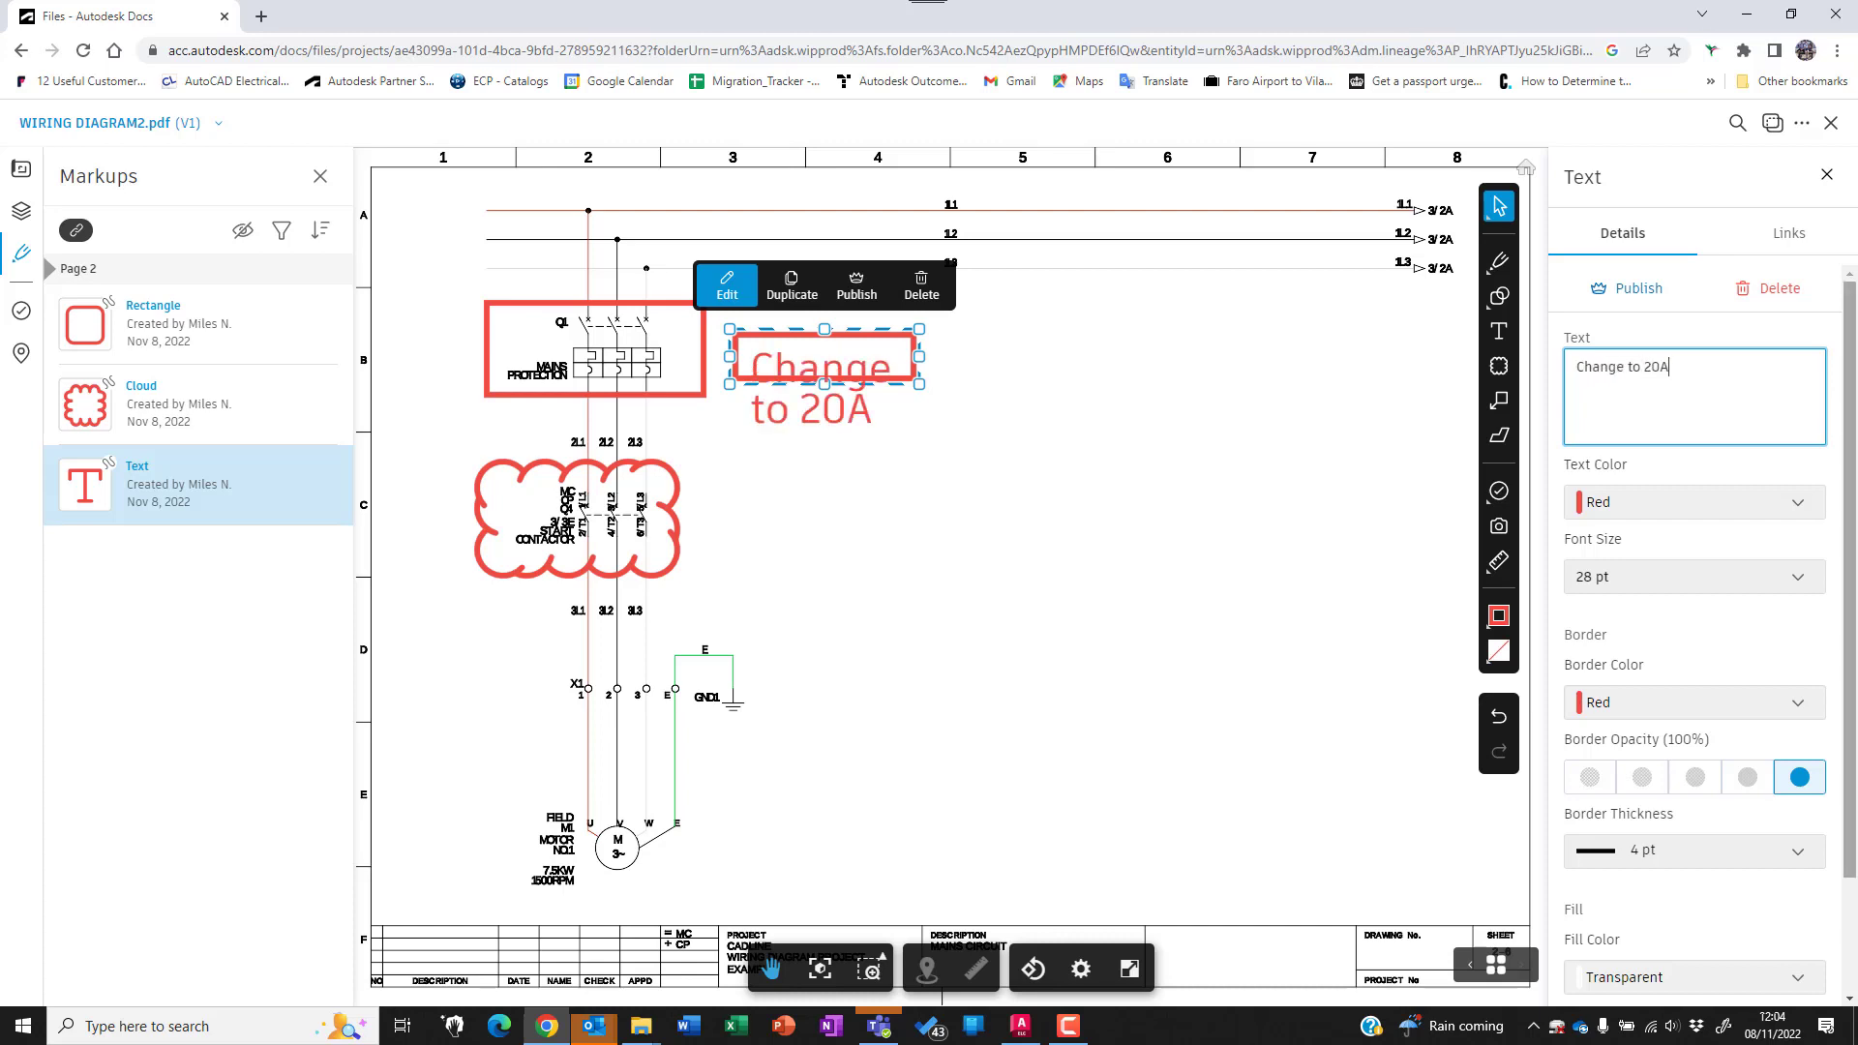
{"action": "left_click", "coordinate": [1791, 590]}
{"action": "left_click", "coordinate": [1612, 701]}
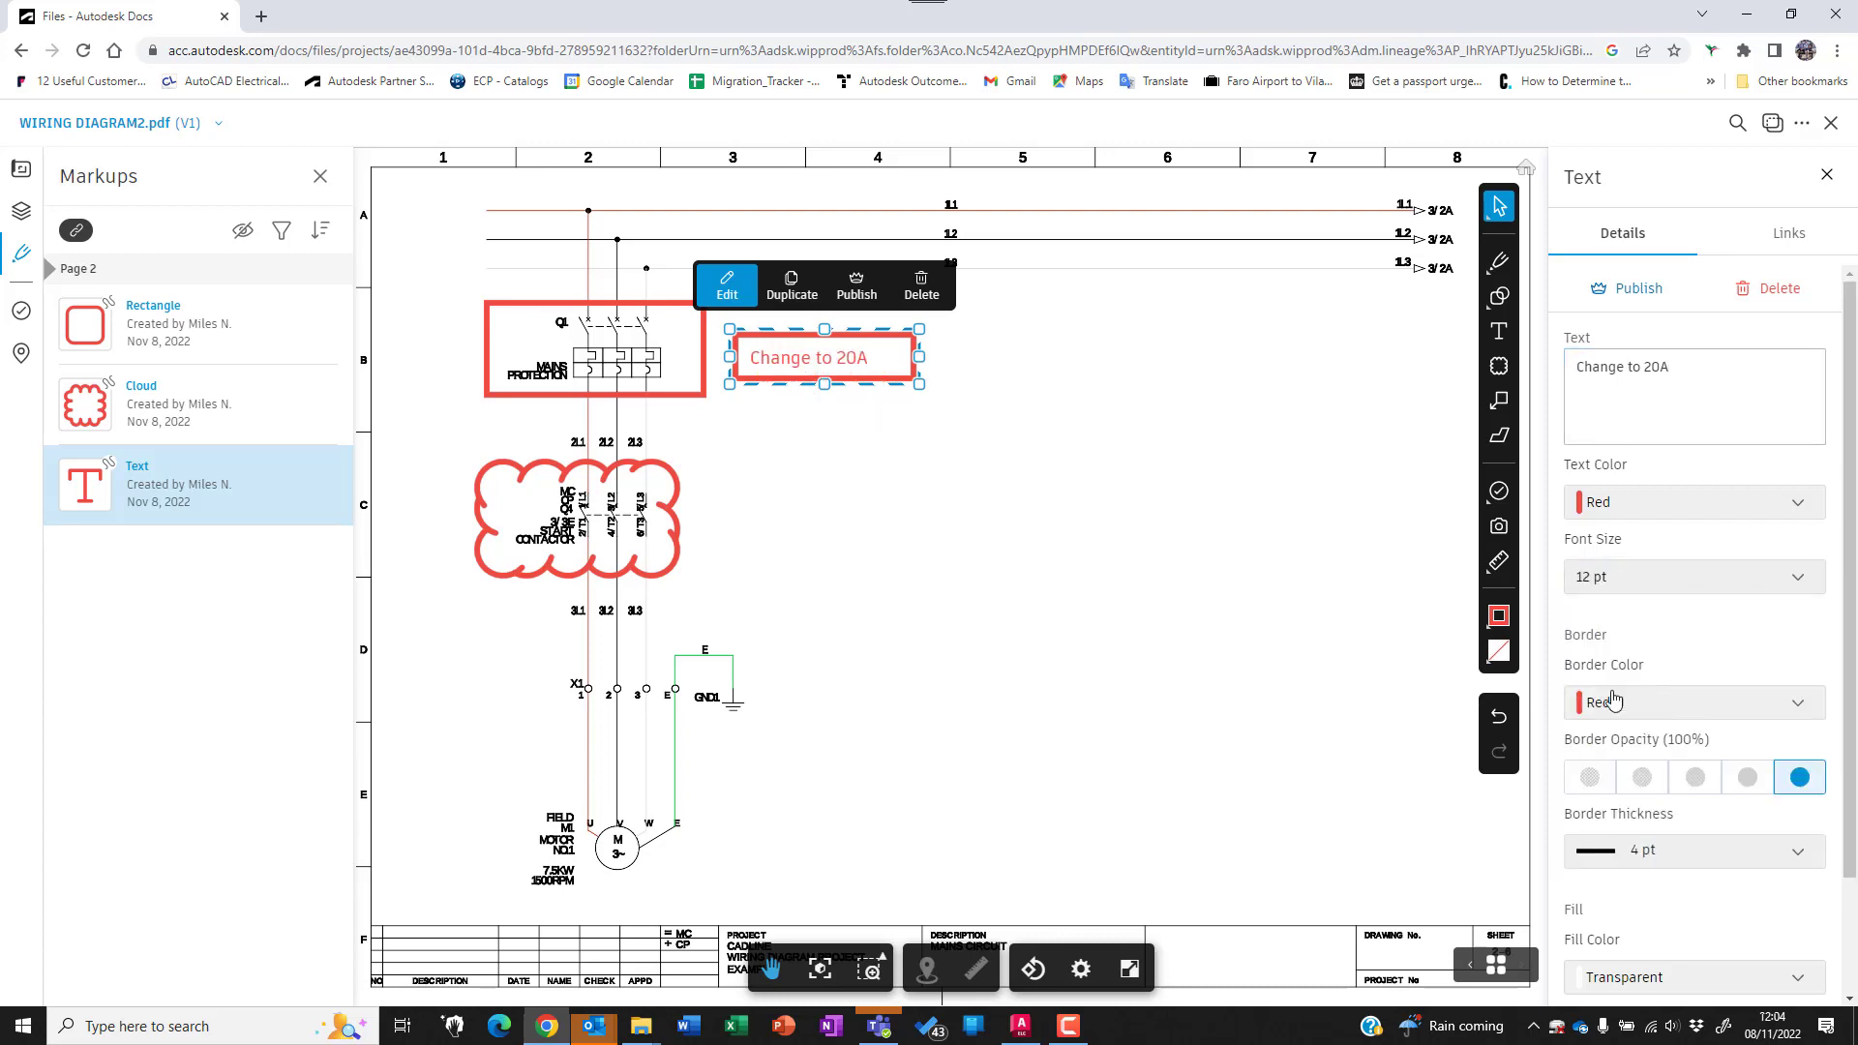
{"action": "mouse_move", "coordinate": [920, 384]}
{"action": "left_mouse_down"}
{"action": "mouse_move", "coordinate": [859, 392]}
{"action": "mouse_move", "coordinate": [916, 385]}
{"action": "mouse_move", "coordinate": [896, 385]}
{"action": "left_mouse_up"}
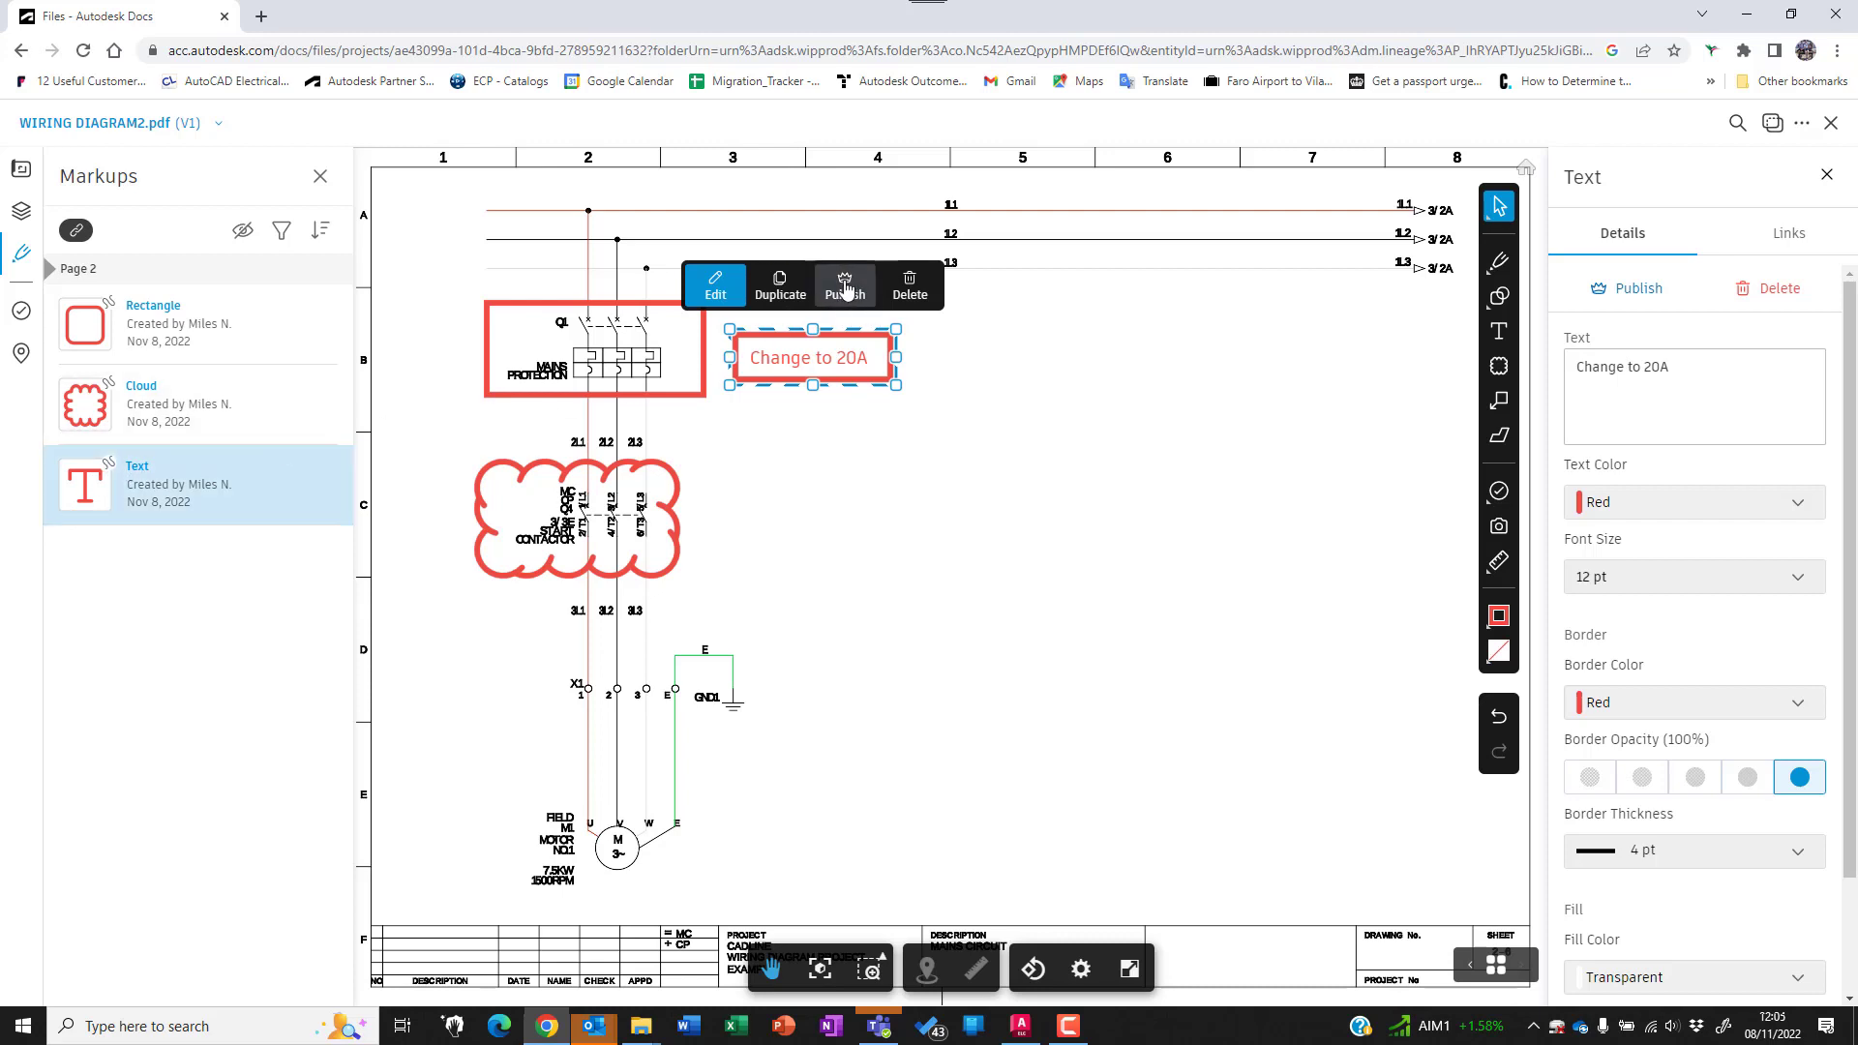
- Publish the 'Change to 20A' text markup and the Q1 rectangle, then exit the viewer
{"action": "left_click", "coordinate": [846, 287]}
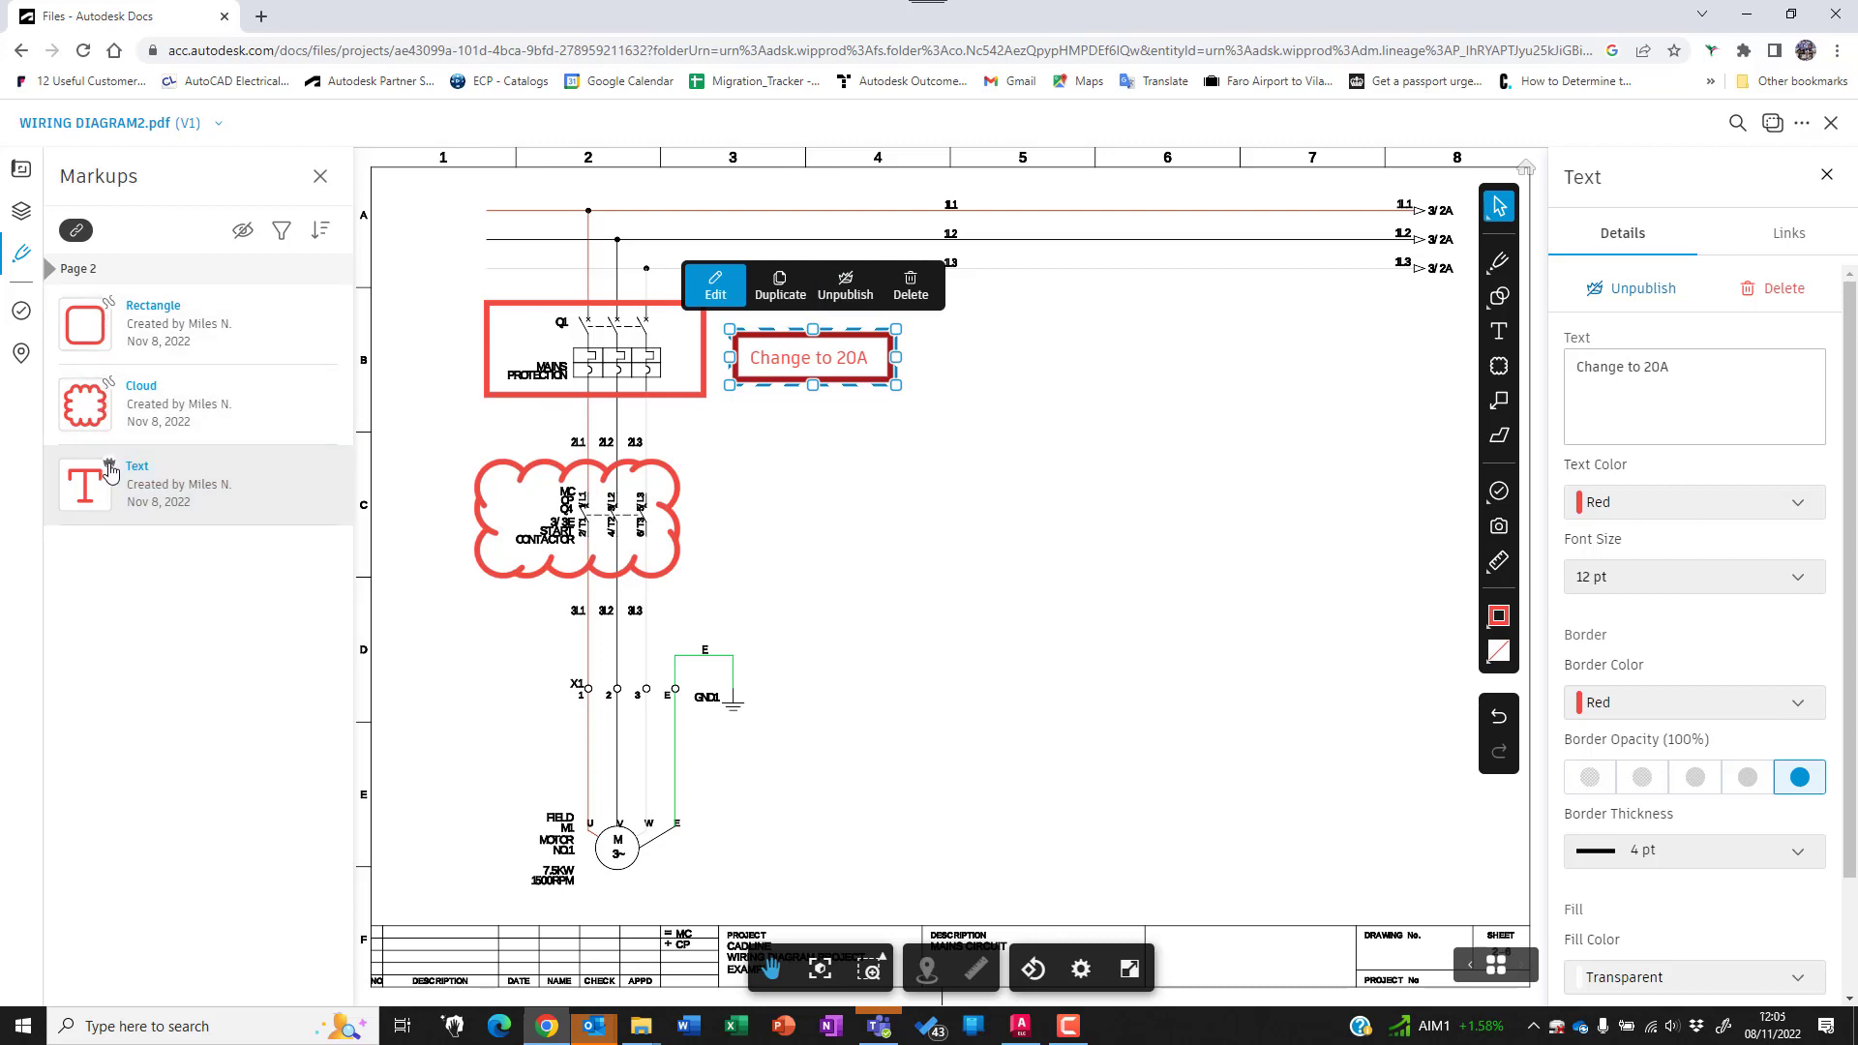
{"action": "left_click", "coordinate": [112, 472]}
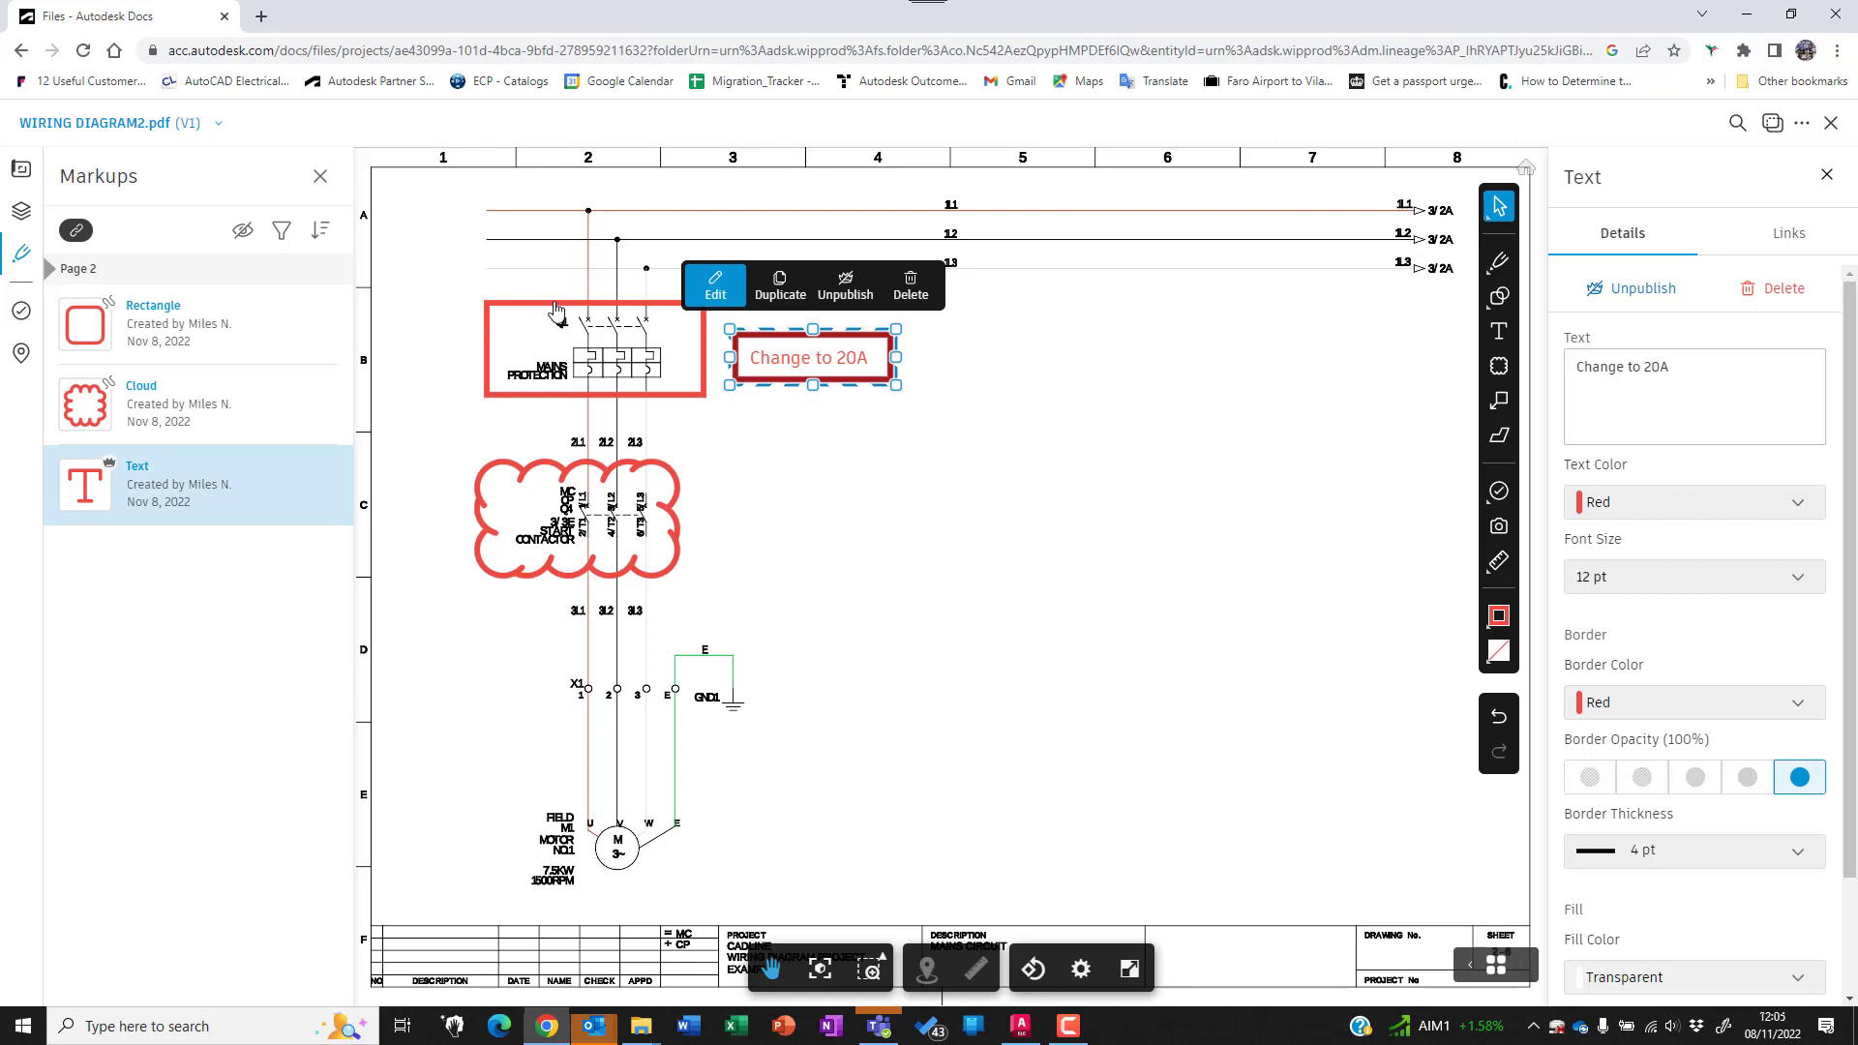
{"action": "left_click", "coordinate": [556, 308]}
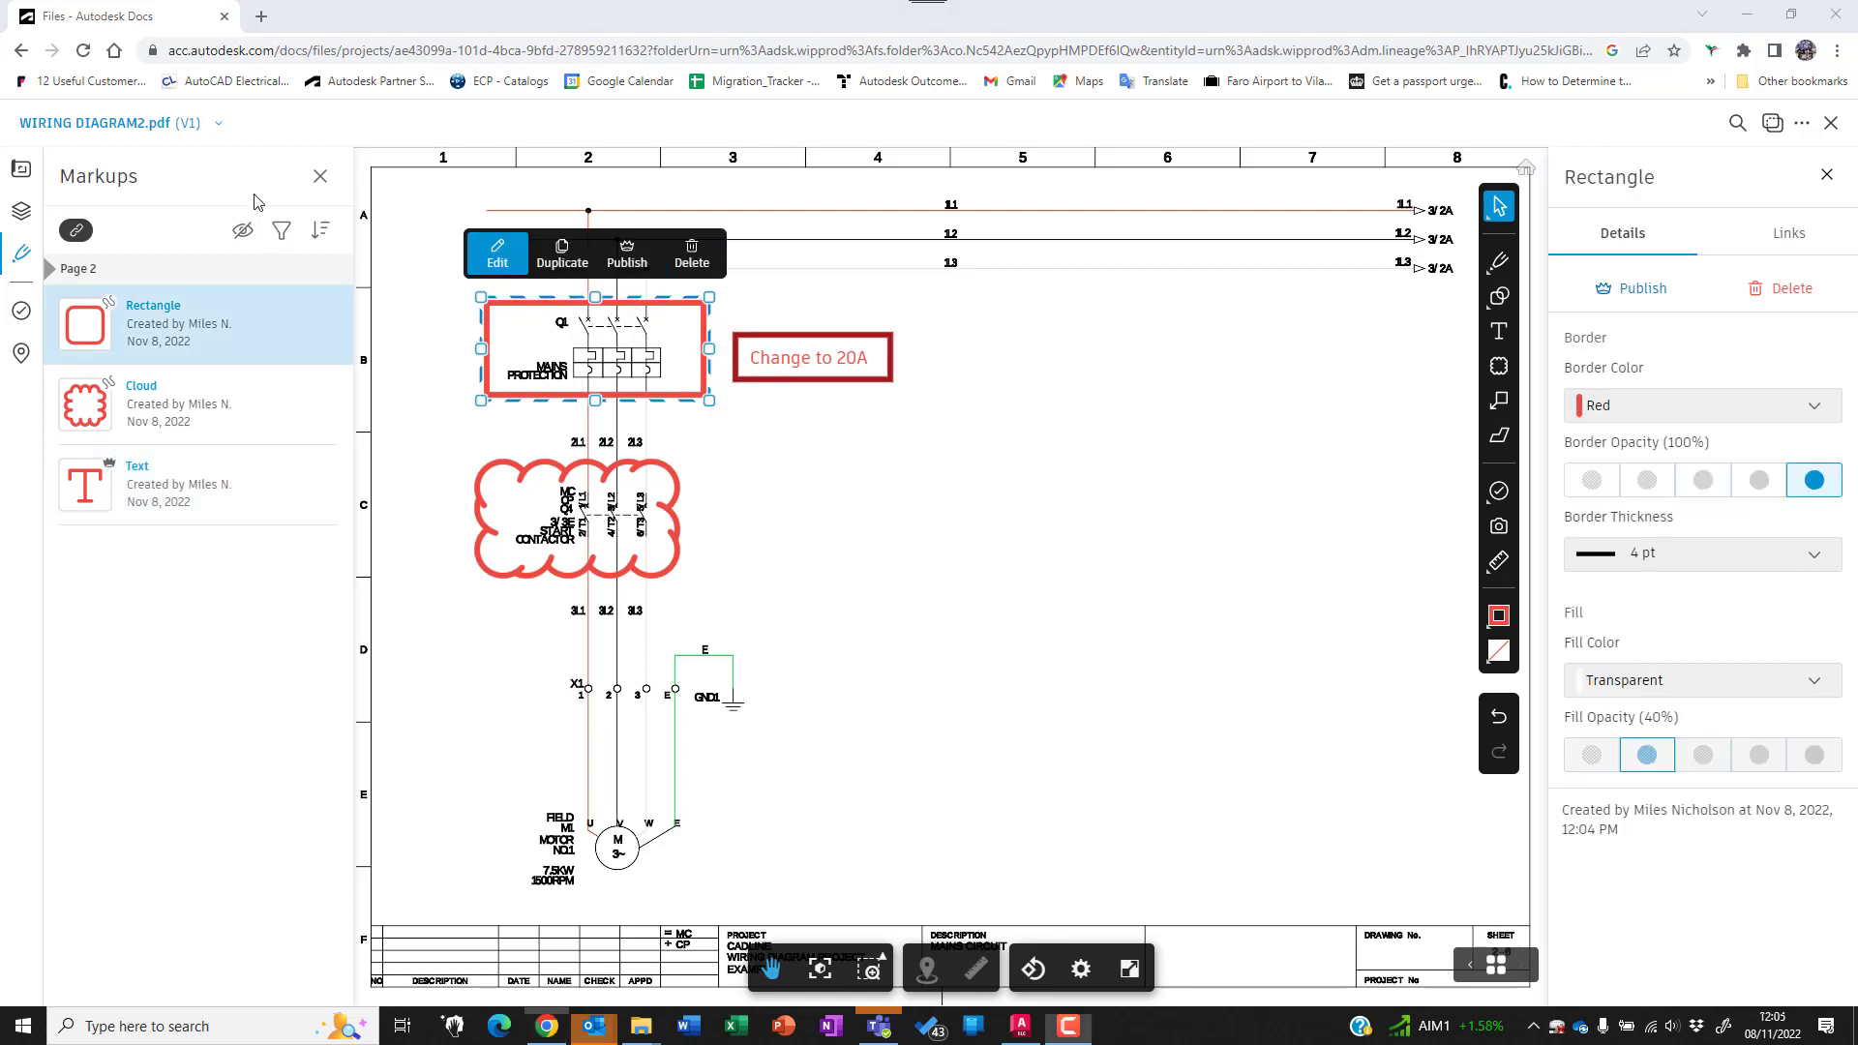
{"action": "left_click", "coordinate": [627, 254]}
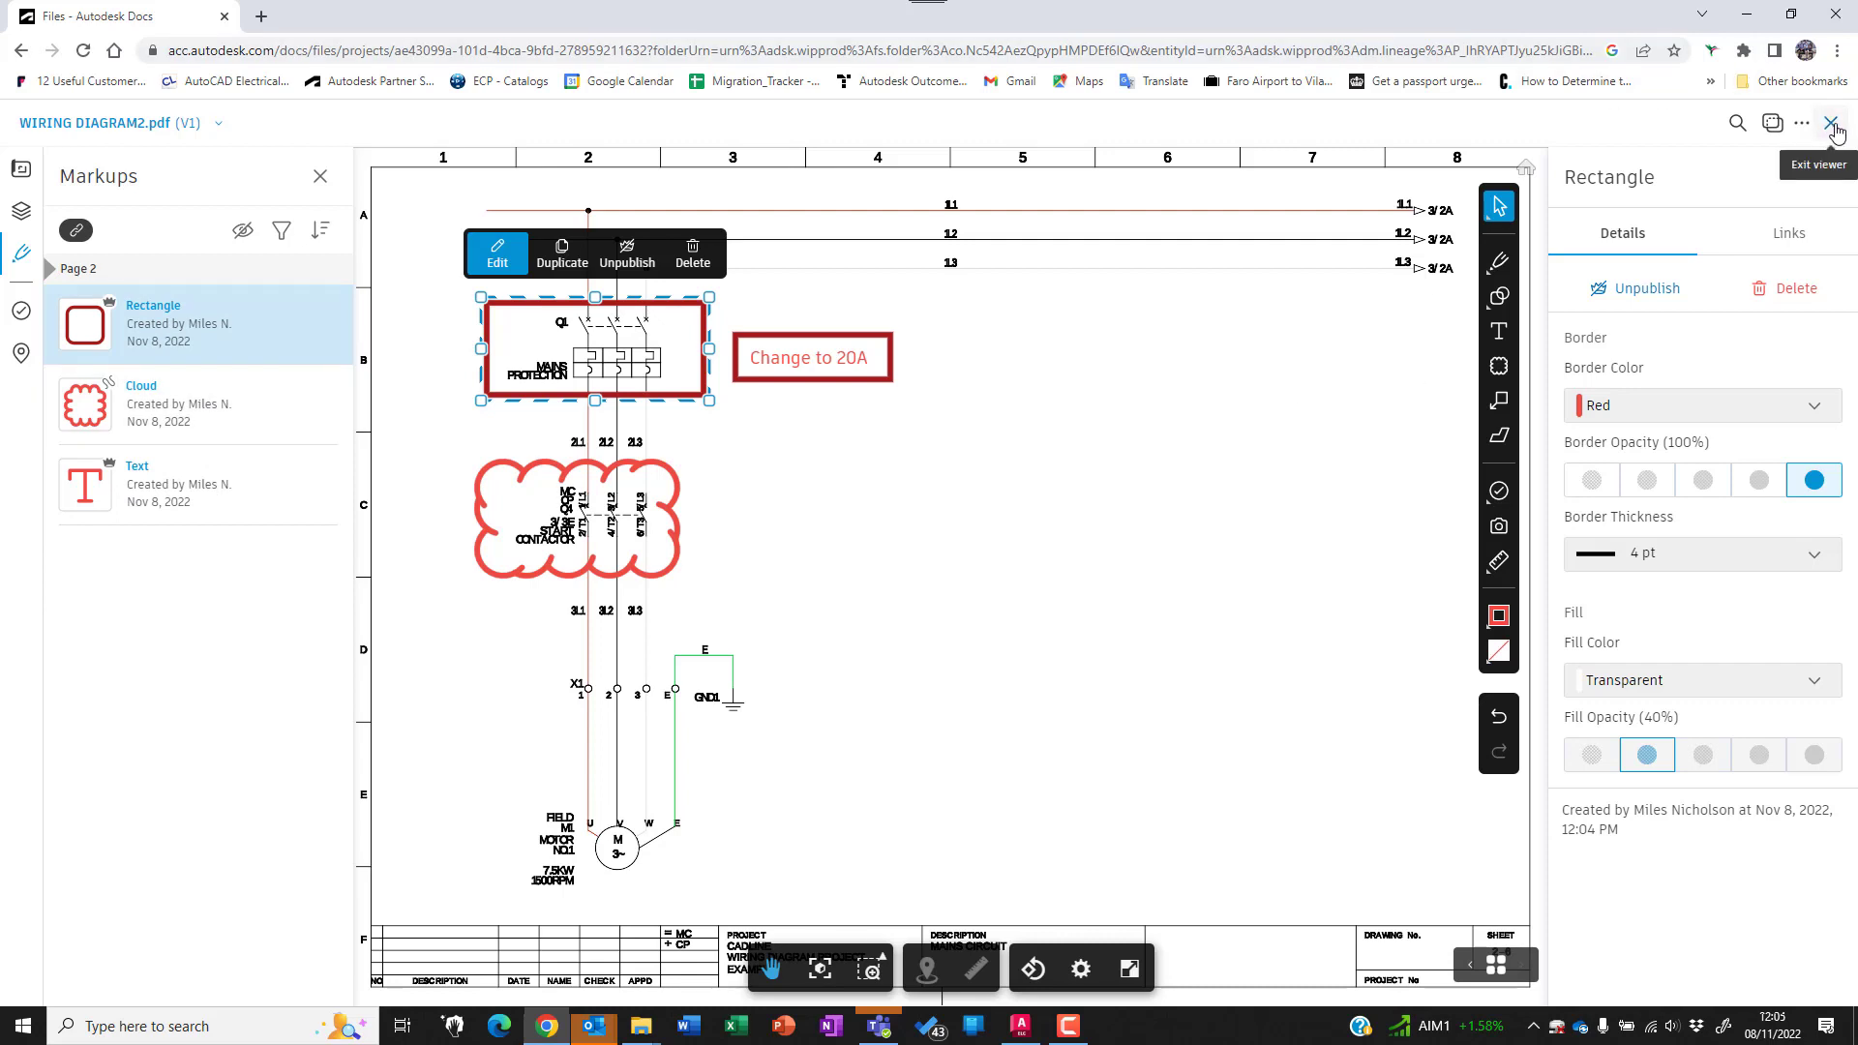
{"action": "left_click", "coordinate": [1832, 124]}
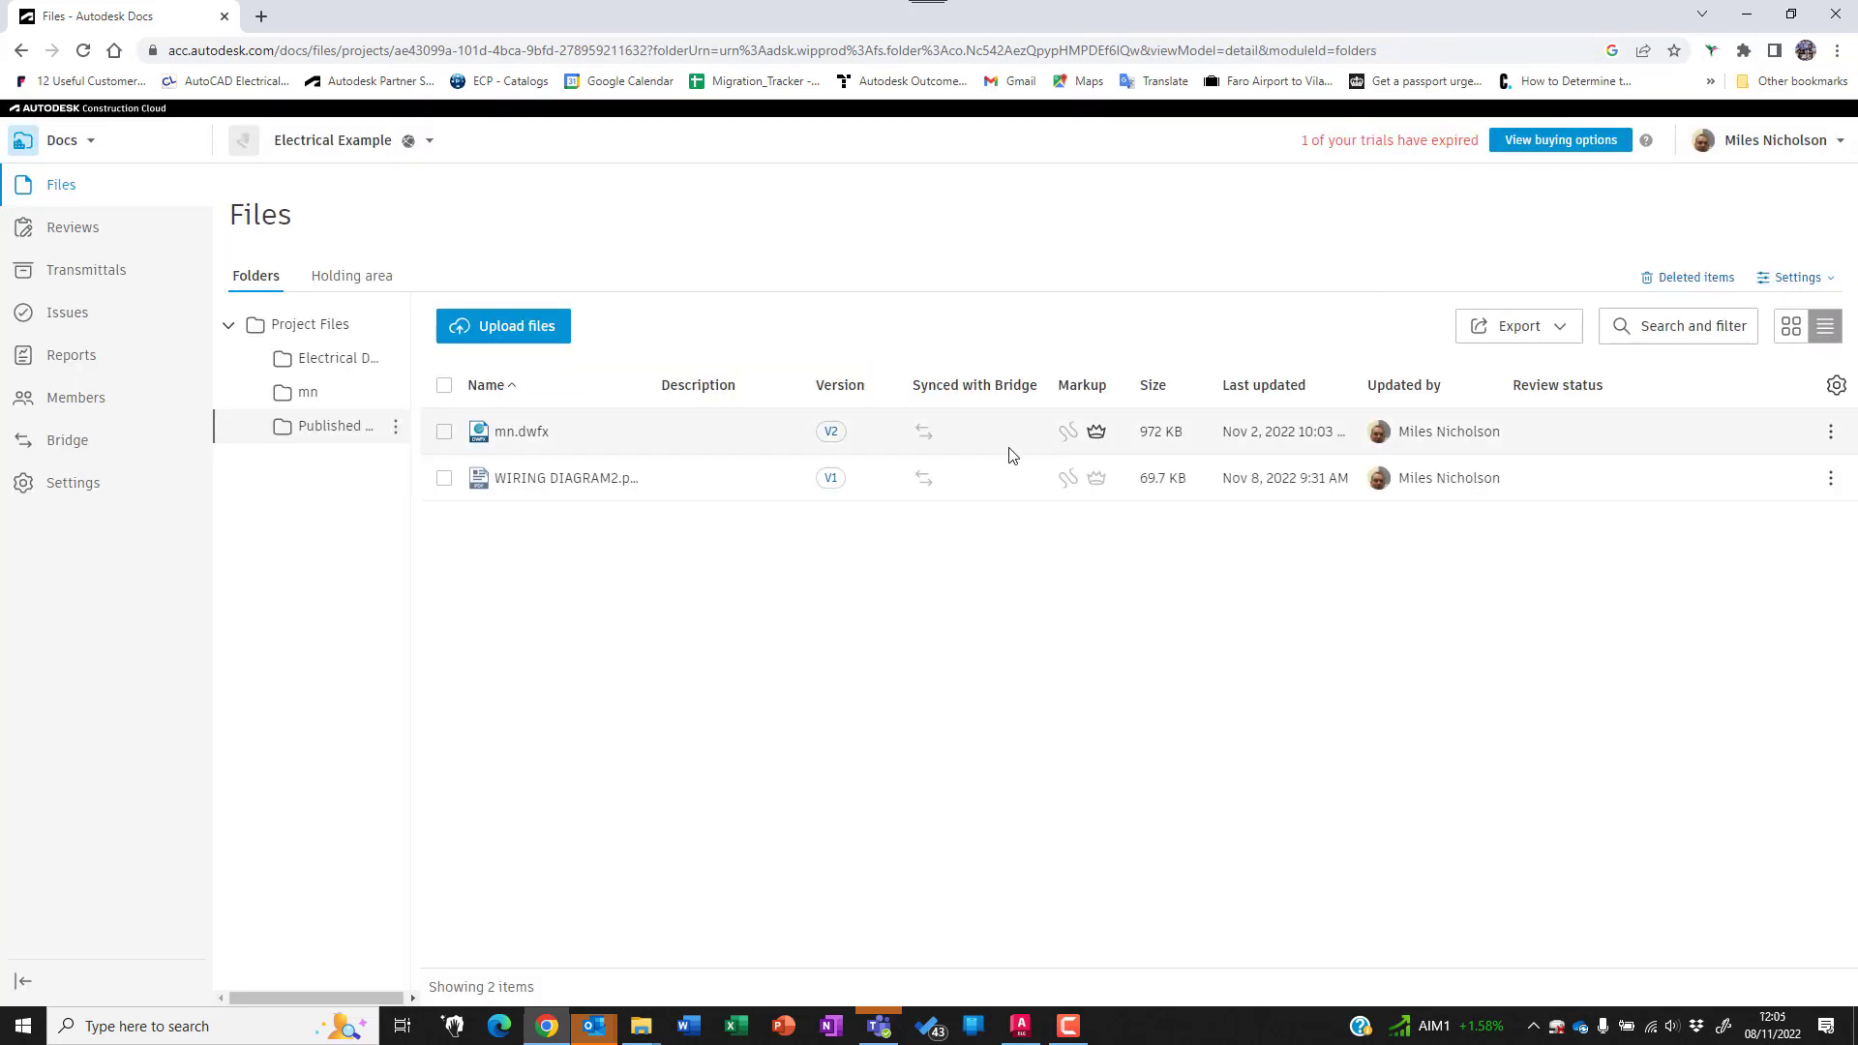
- Reload the file list and reopen WIRING DIAGRAM2.pdf in the viewer
{"action": "left_click", "coordinate": [84, 56]}
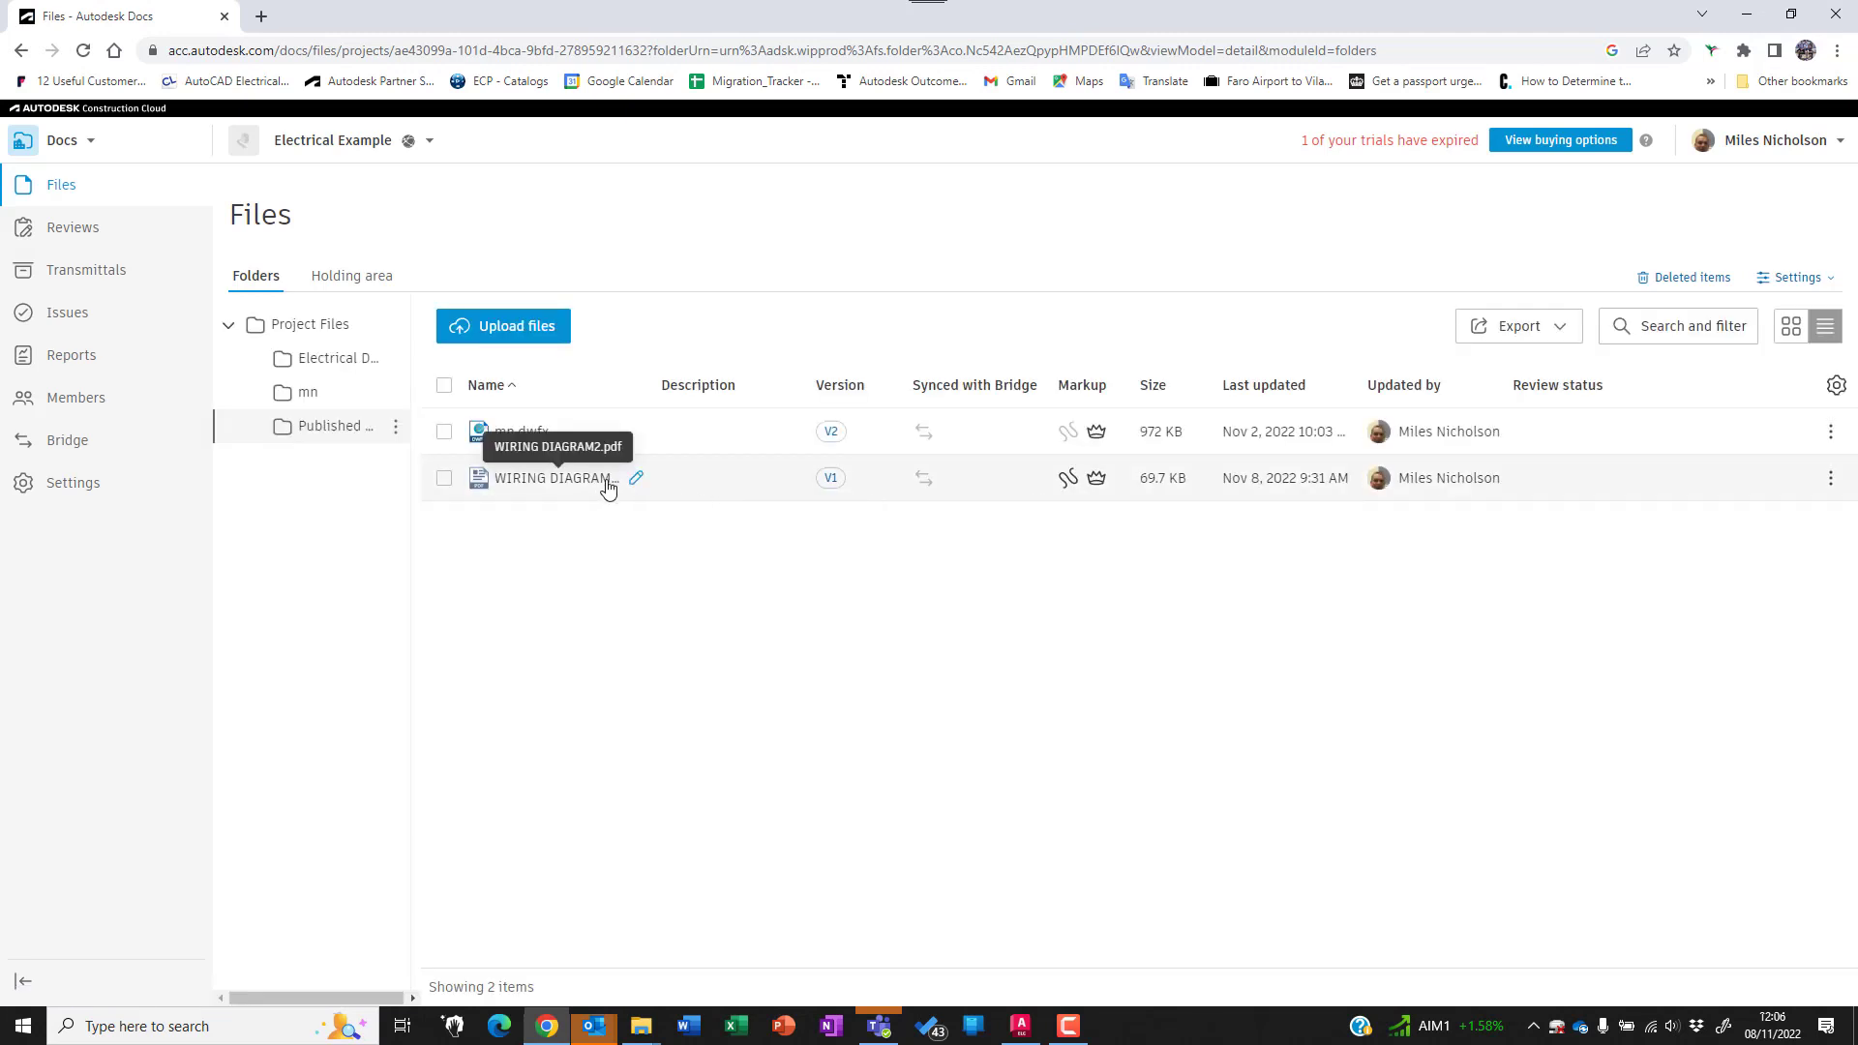
{"action": "mouse_move", "coordinate": [1073, 489]}
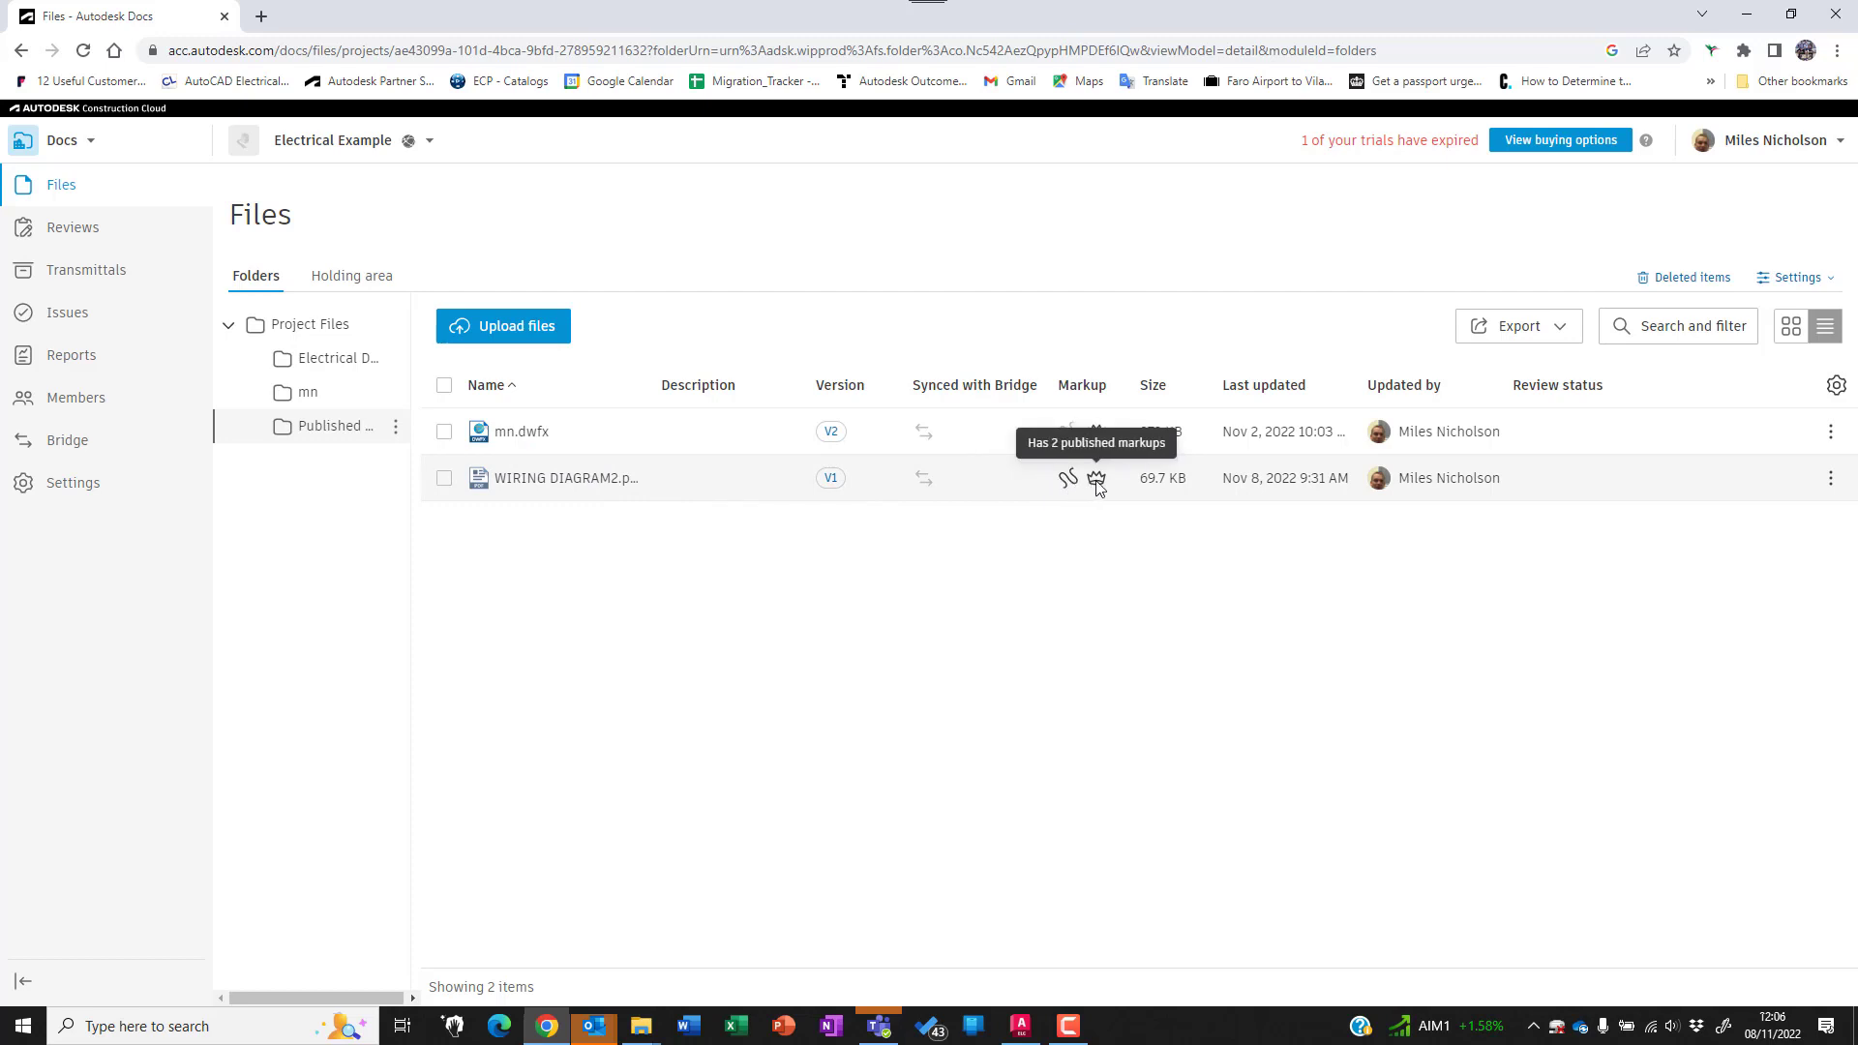
{"action": "left_click", "coordinate": [572, 482]}
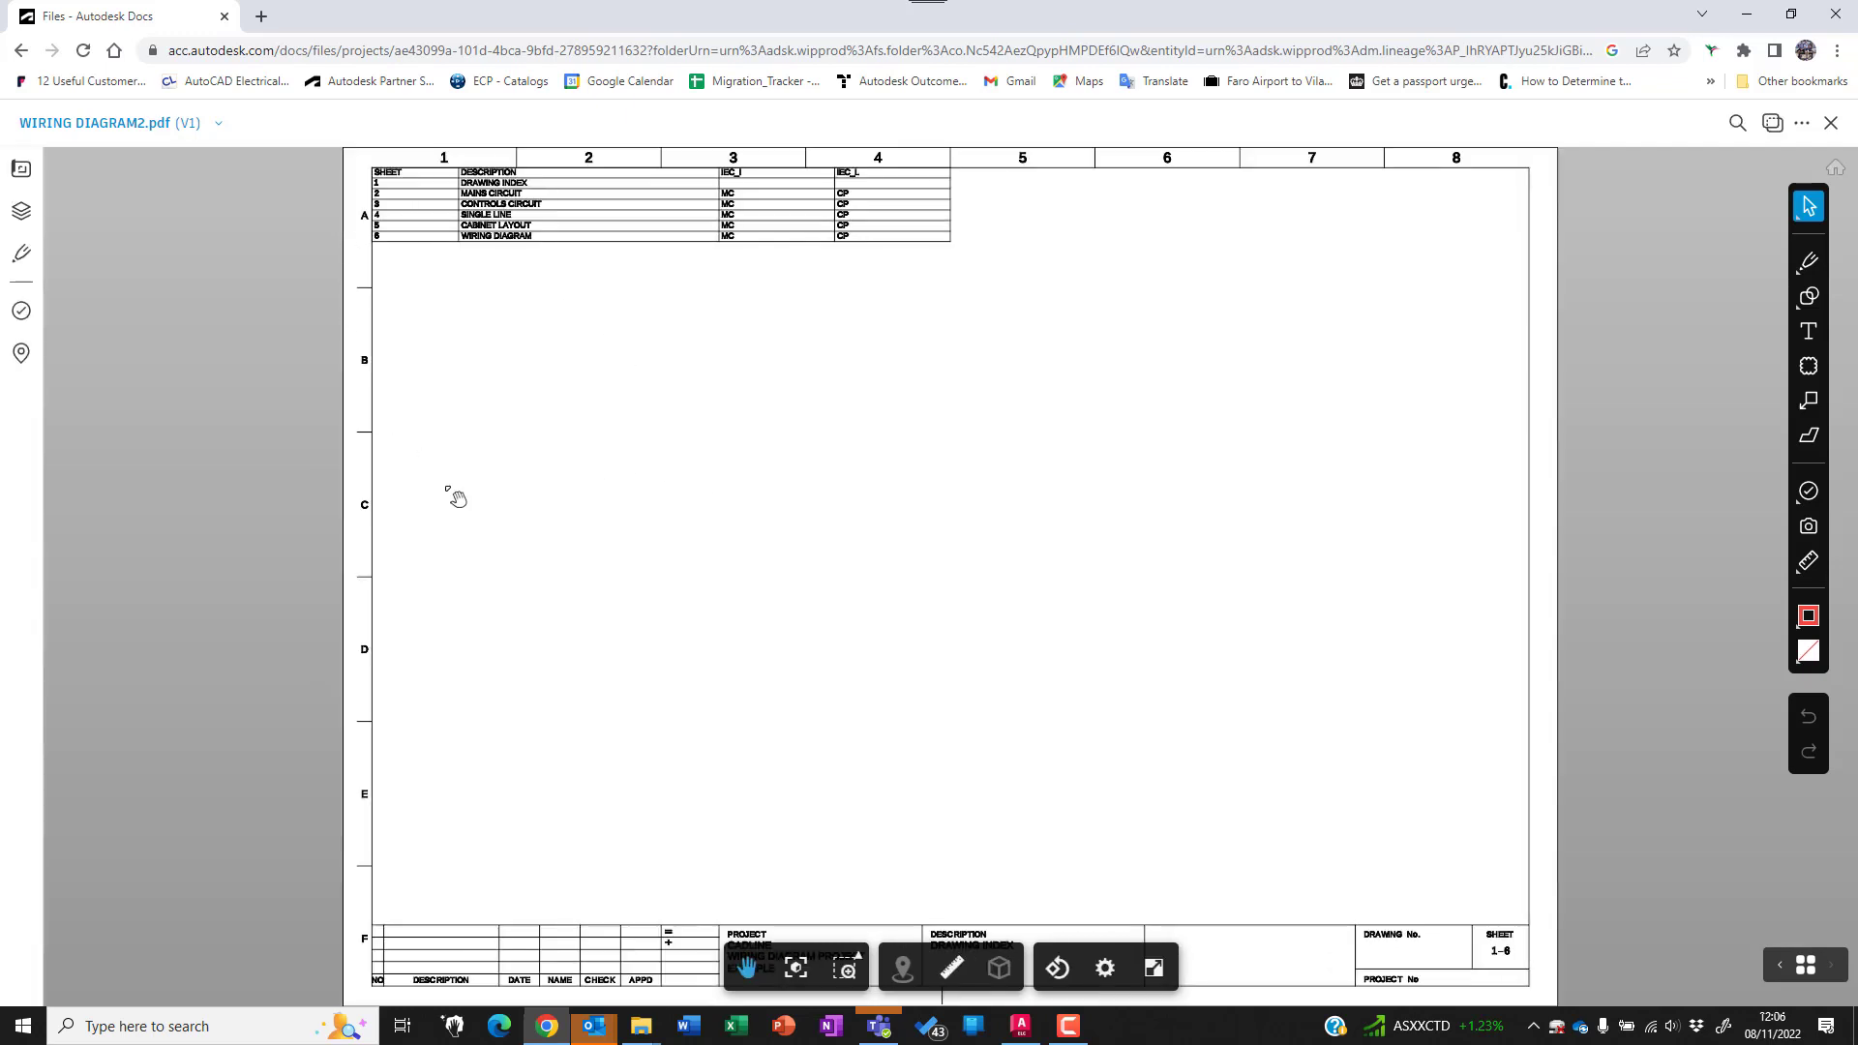
- Publish the cloud markup on sheet 2 and review the markup Type filter options
{"action": "left_click", "coordinate": [20, 259]}
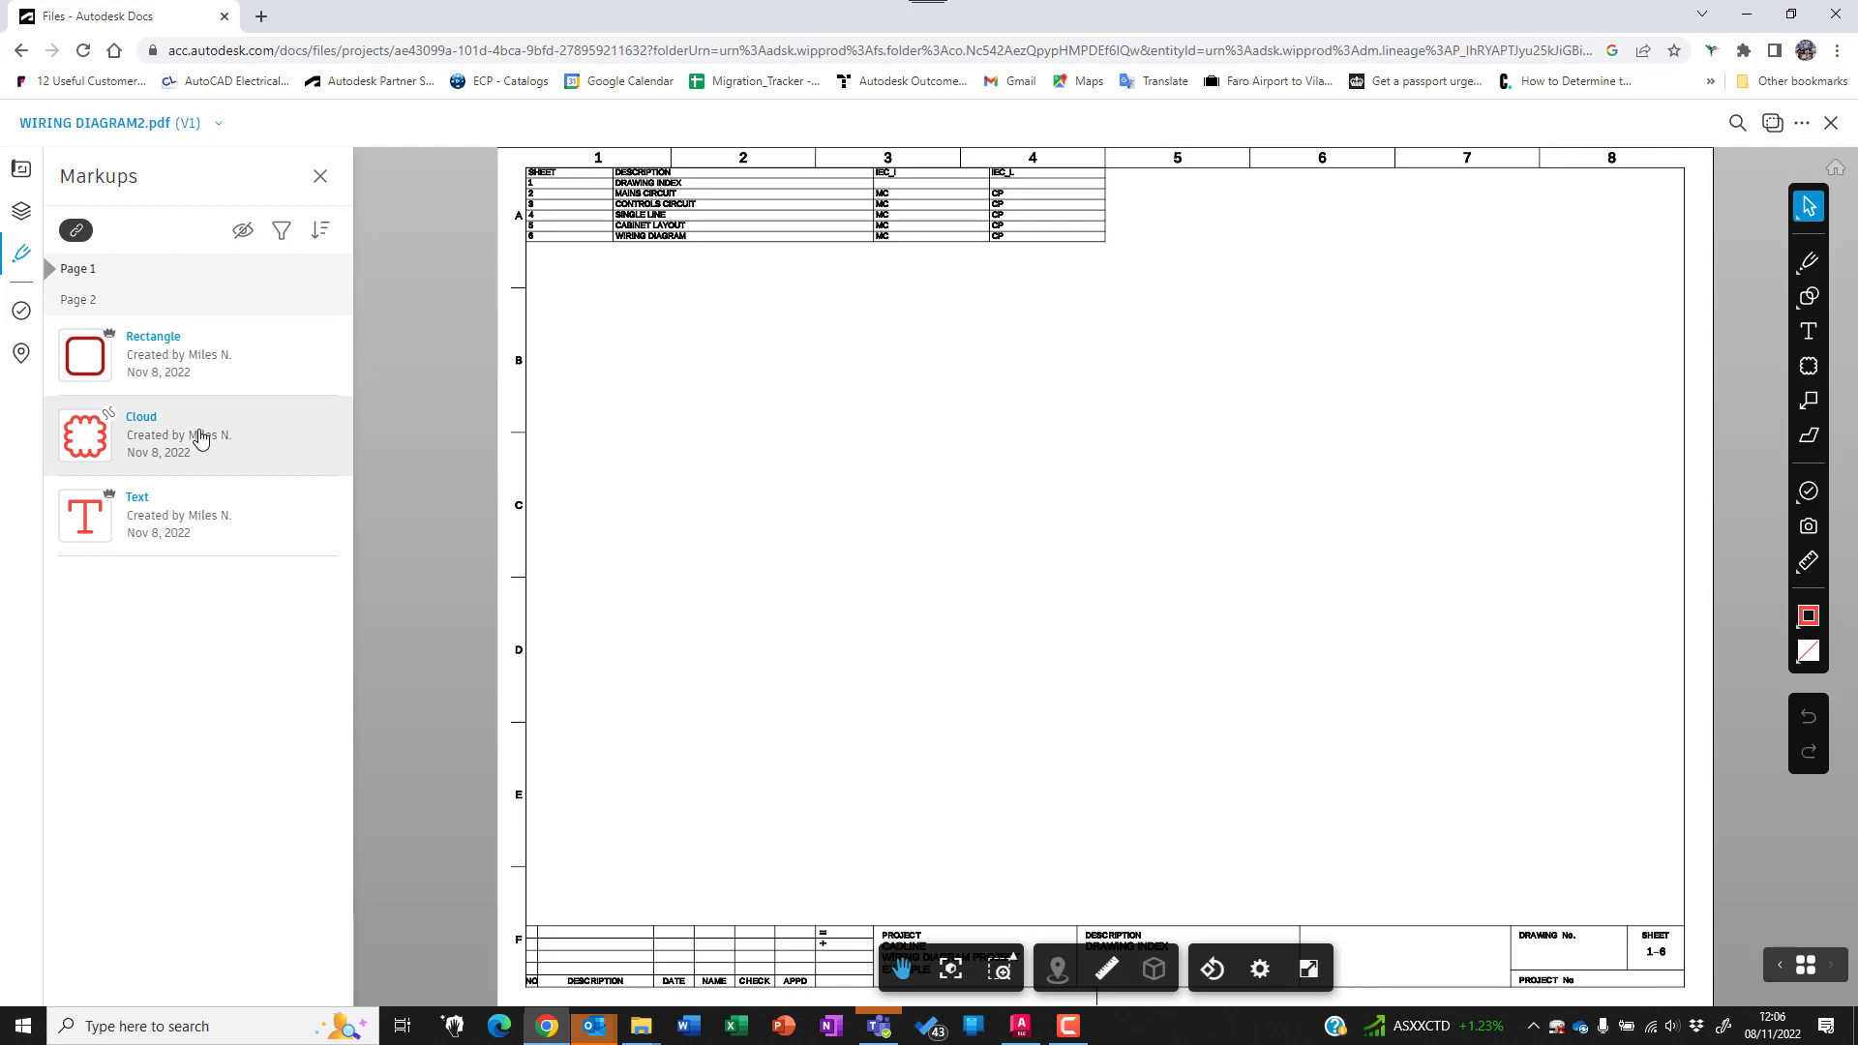
{"action": "left_click", "coordinate": [200, 439]}
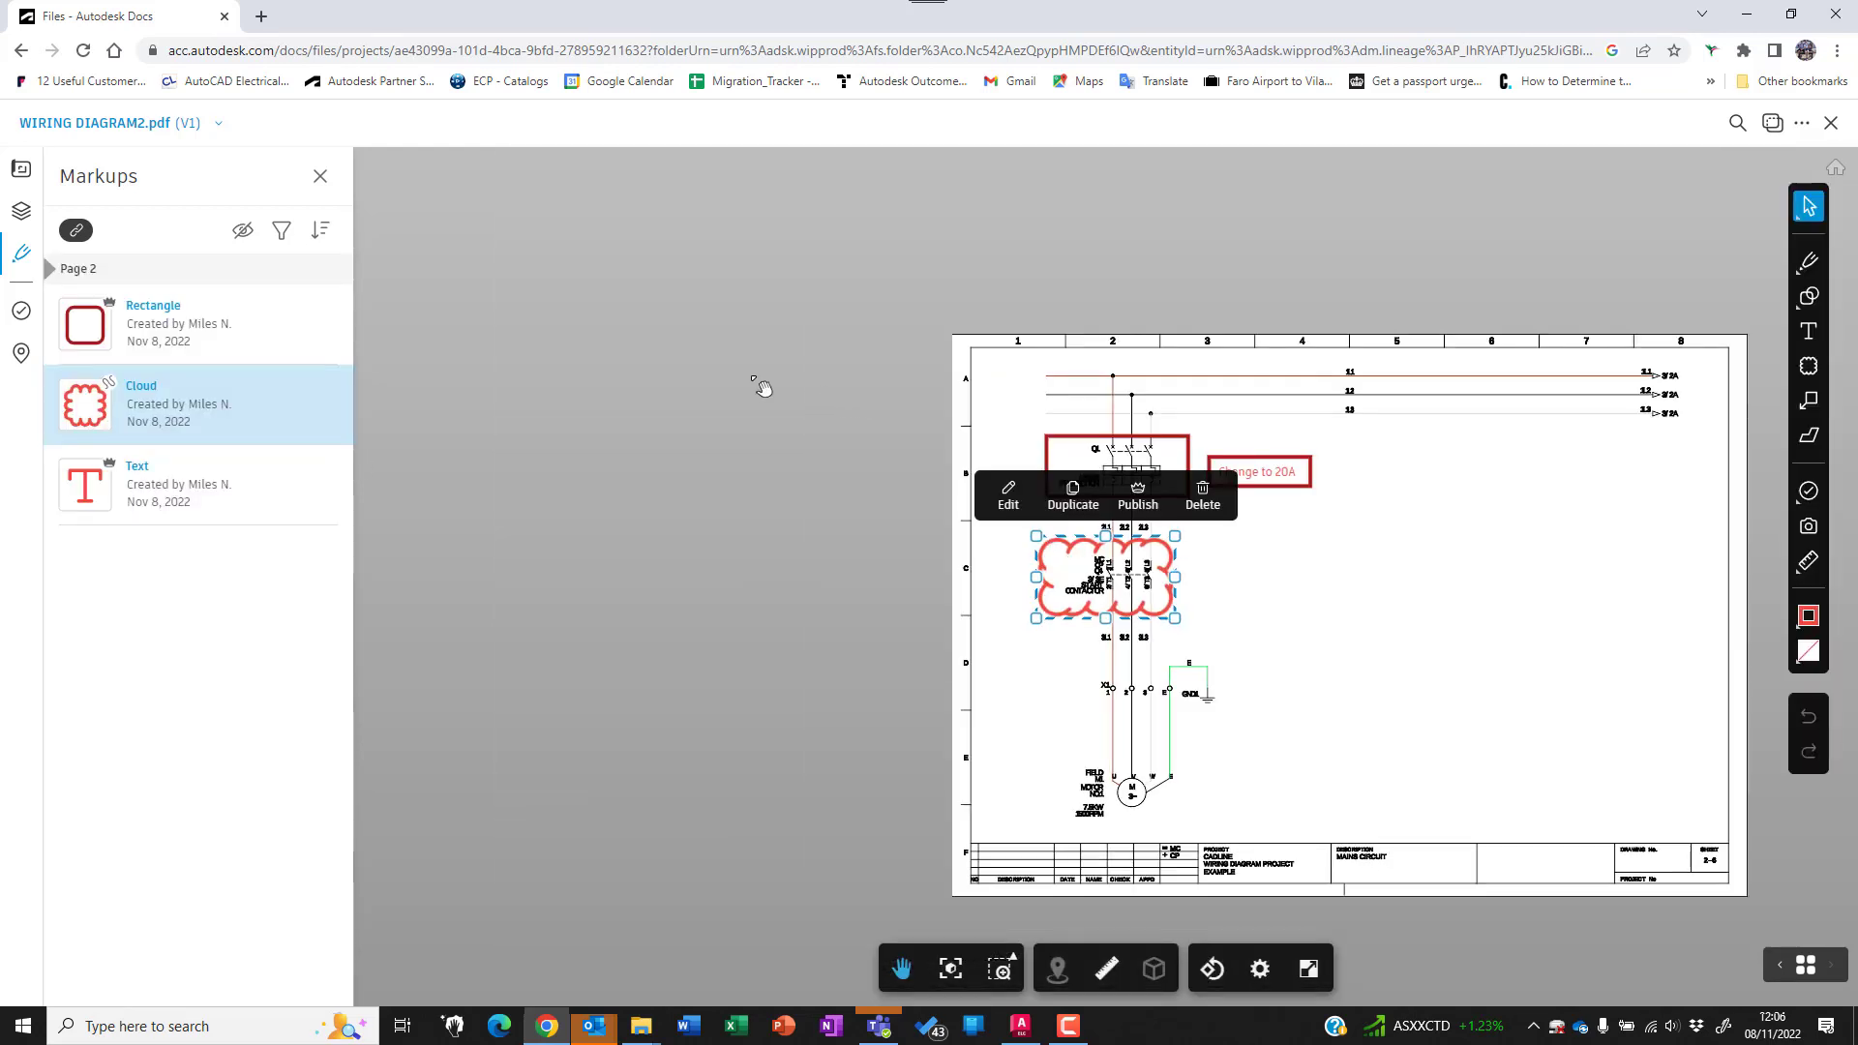
{"action": "left_click", "coordinate": [1137, 492]}
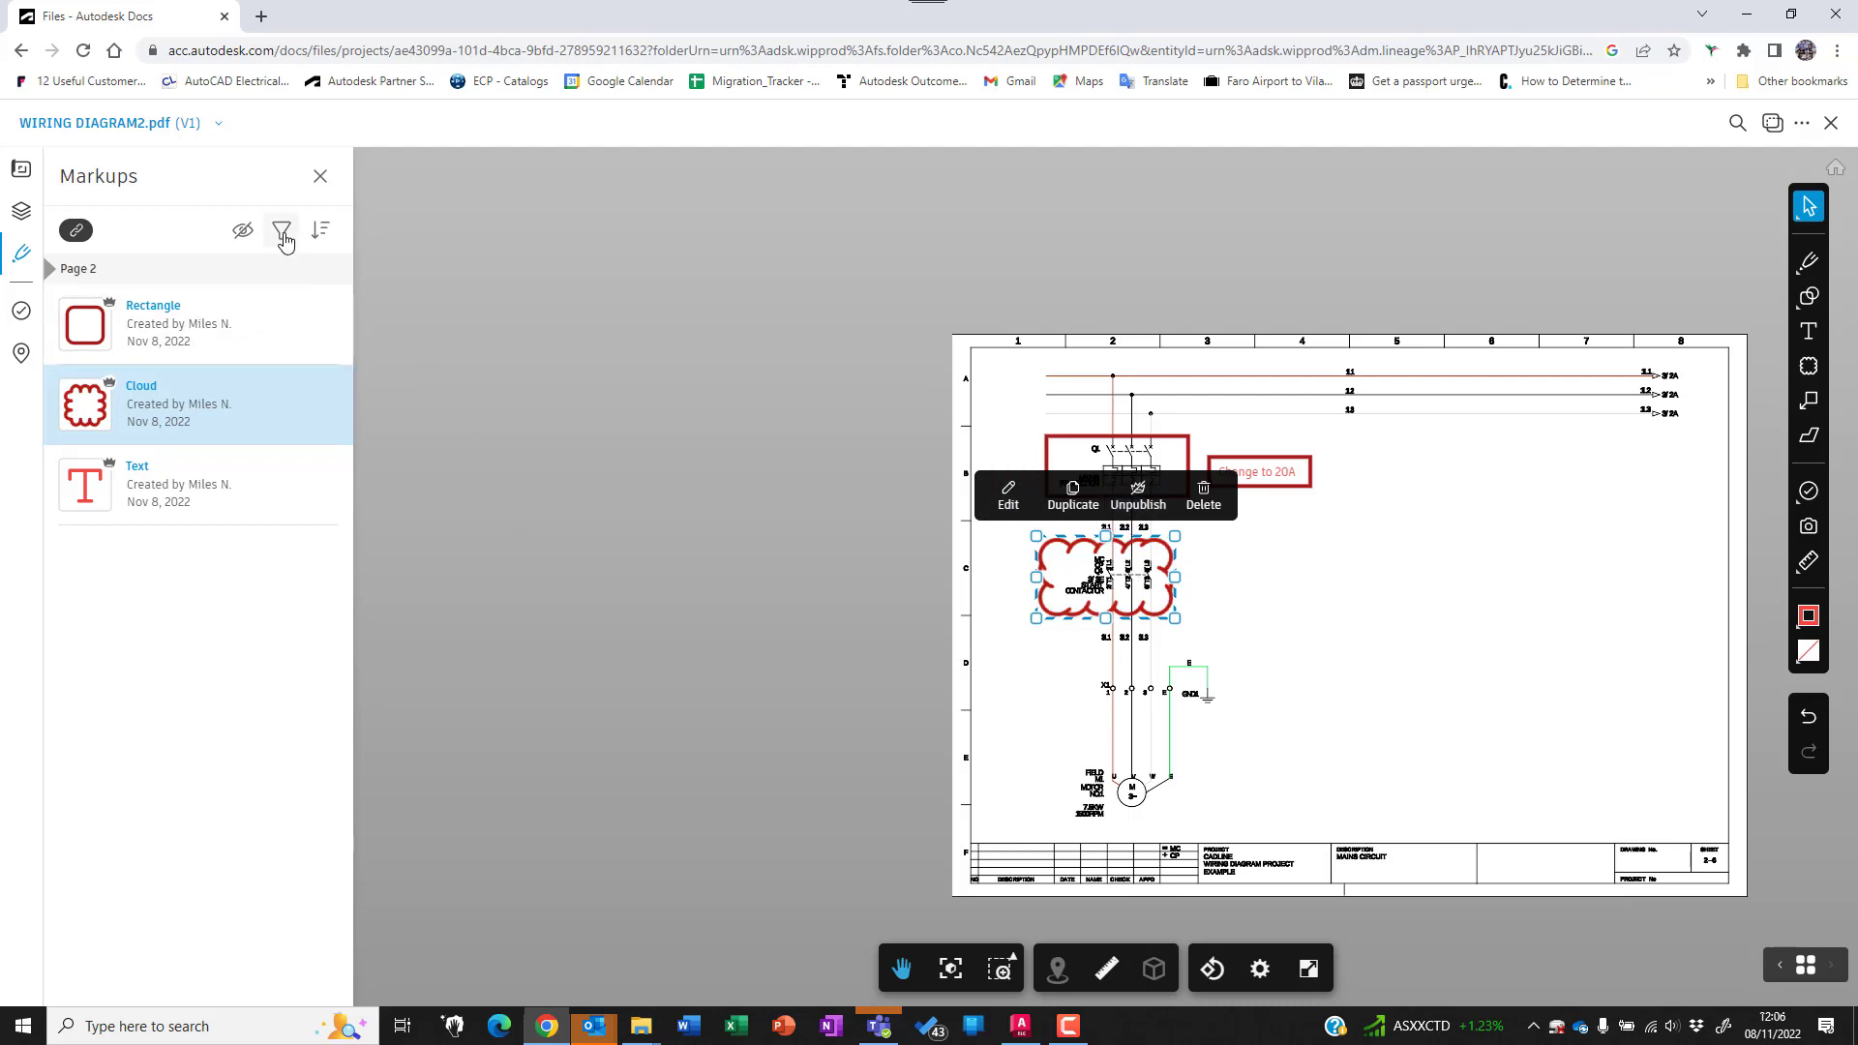
{"action": "left_click", "coordinate": [282, 233]}
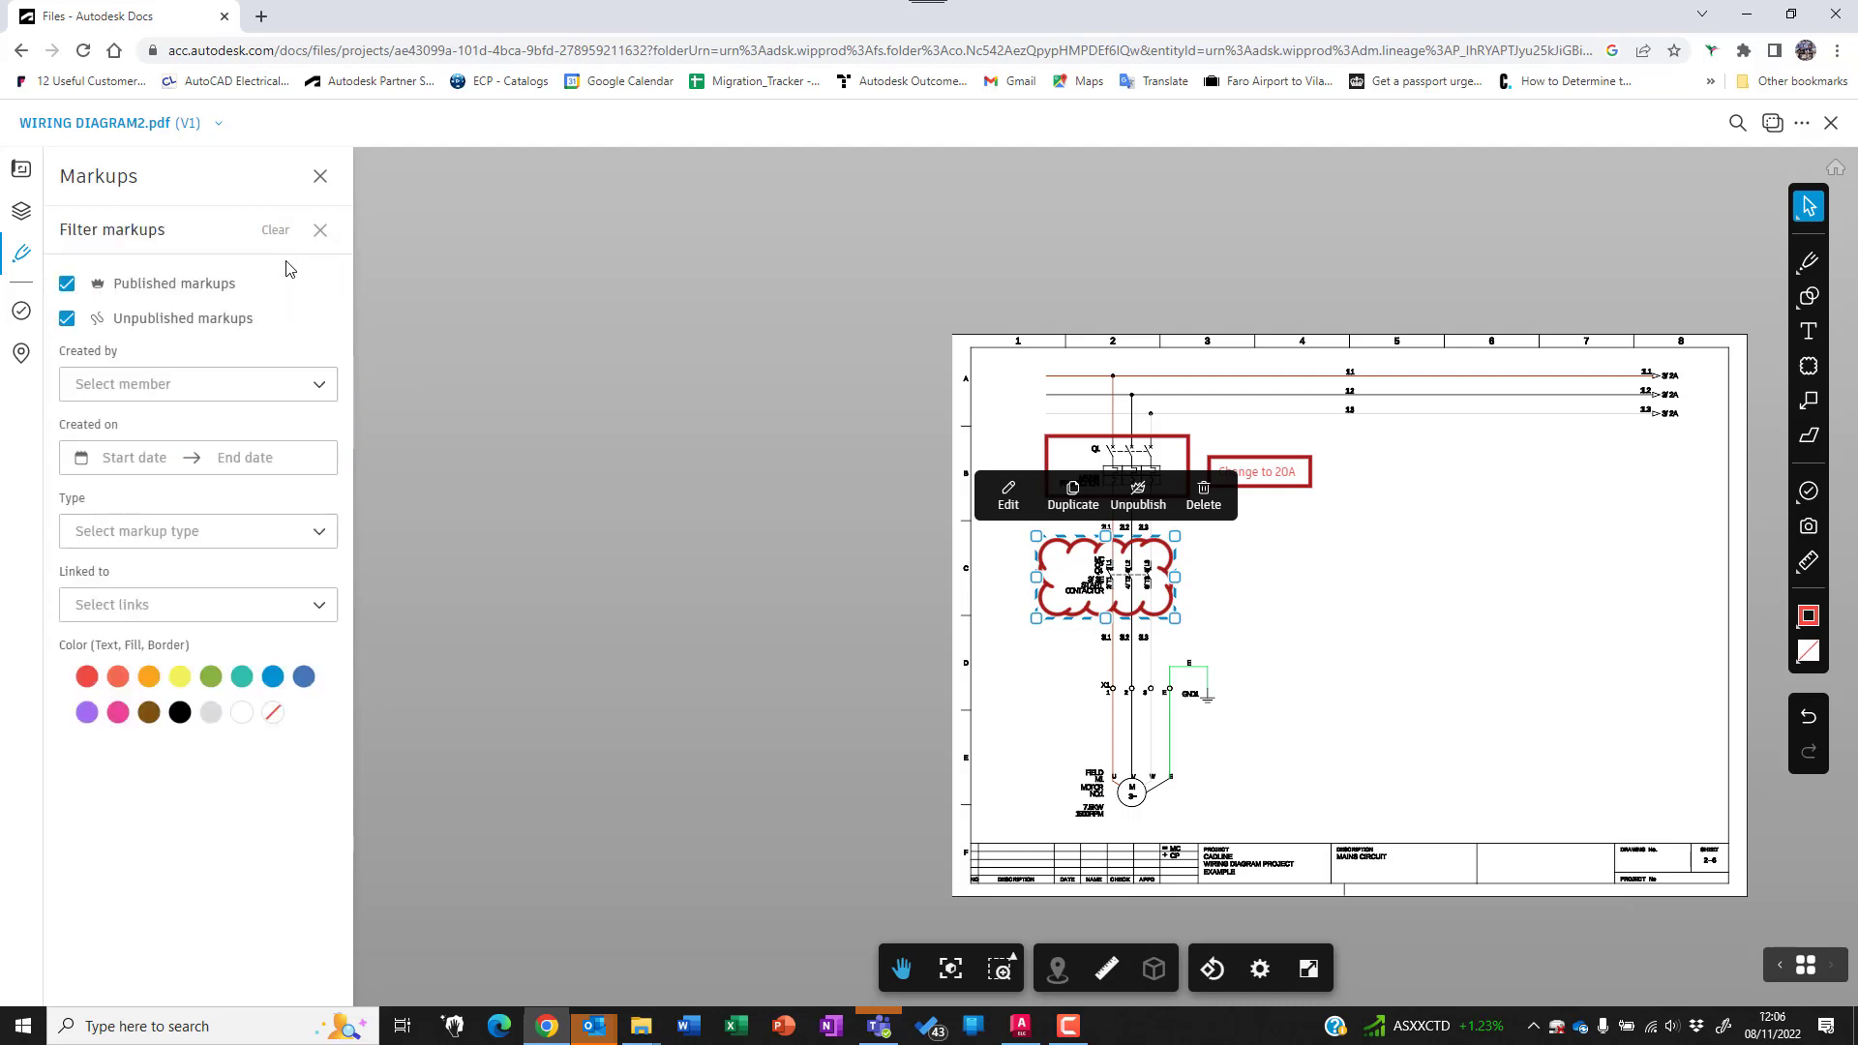
{"action": "left_click", "coordinate": [320, 531]}
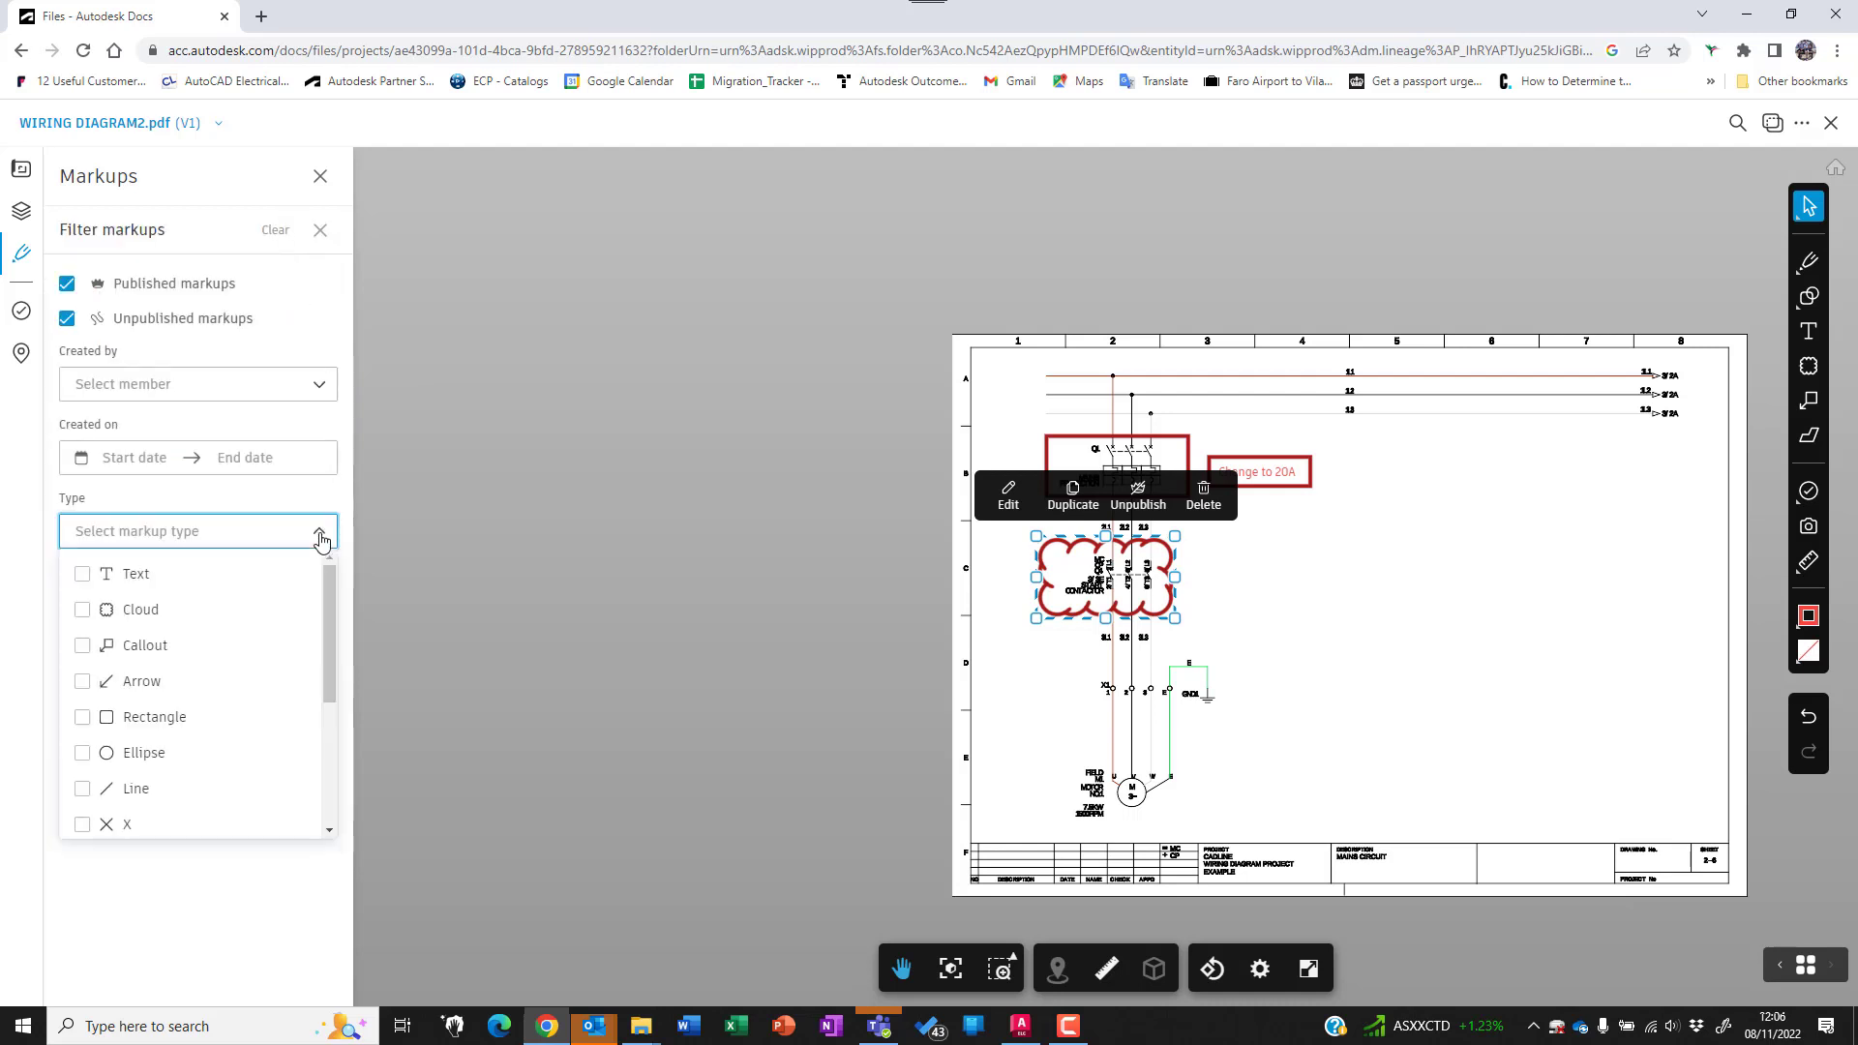
{"action": "left_click", "coordinate": [319, 323]}
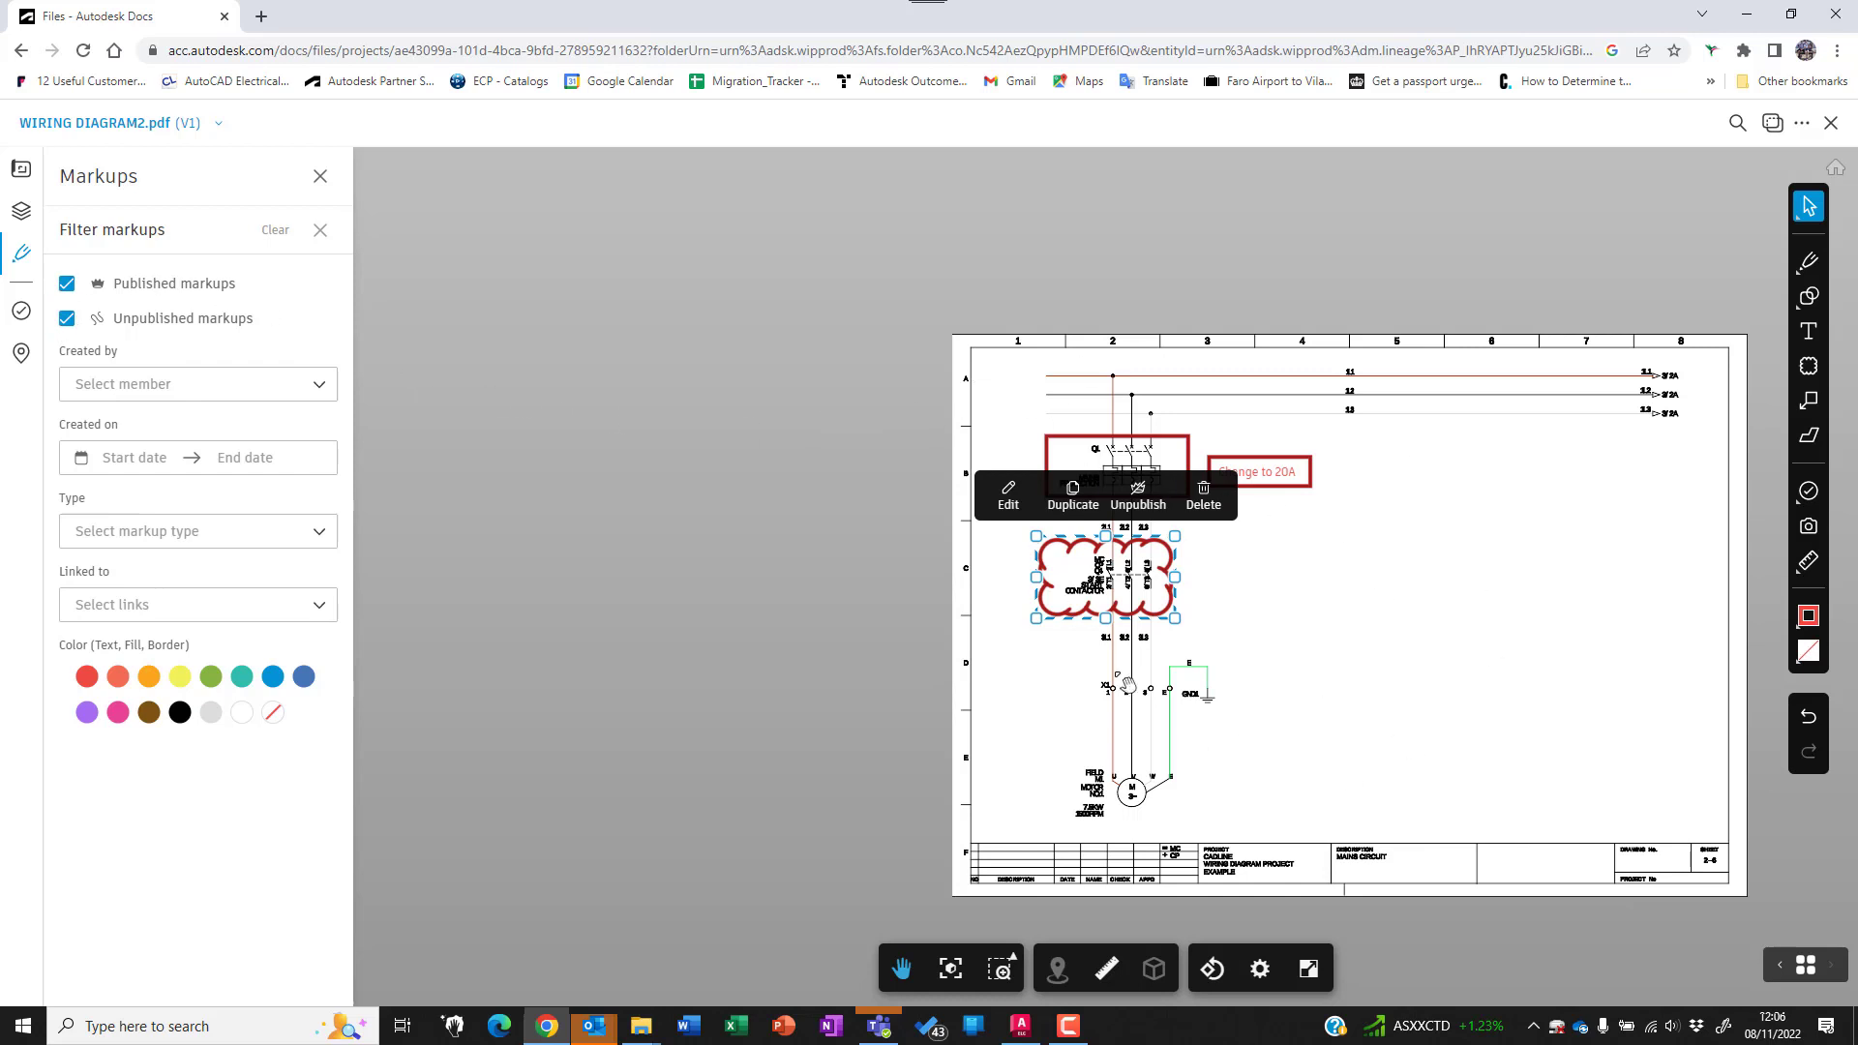
- Leave the viewer and start sharing WIRING DIAGRAM2.pdf from its actions menu
{"action": "left_click", "coordinate": [1830, 126]}
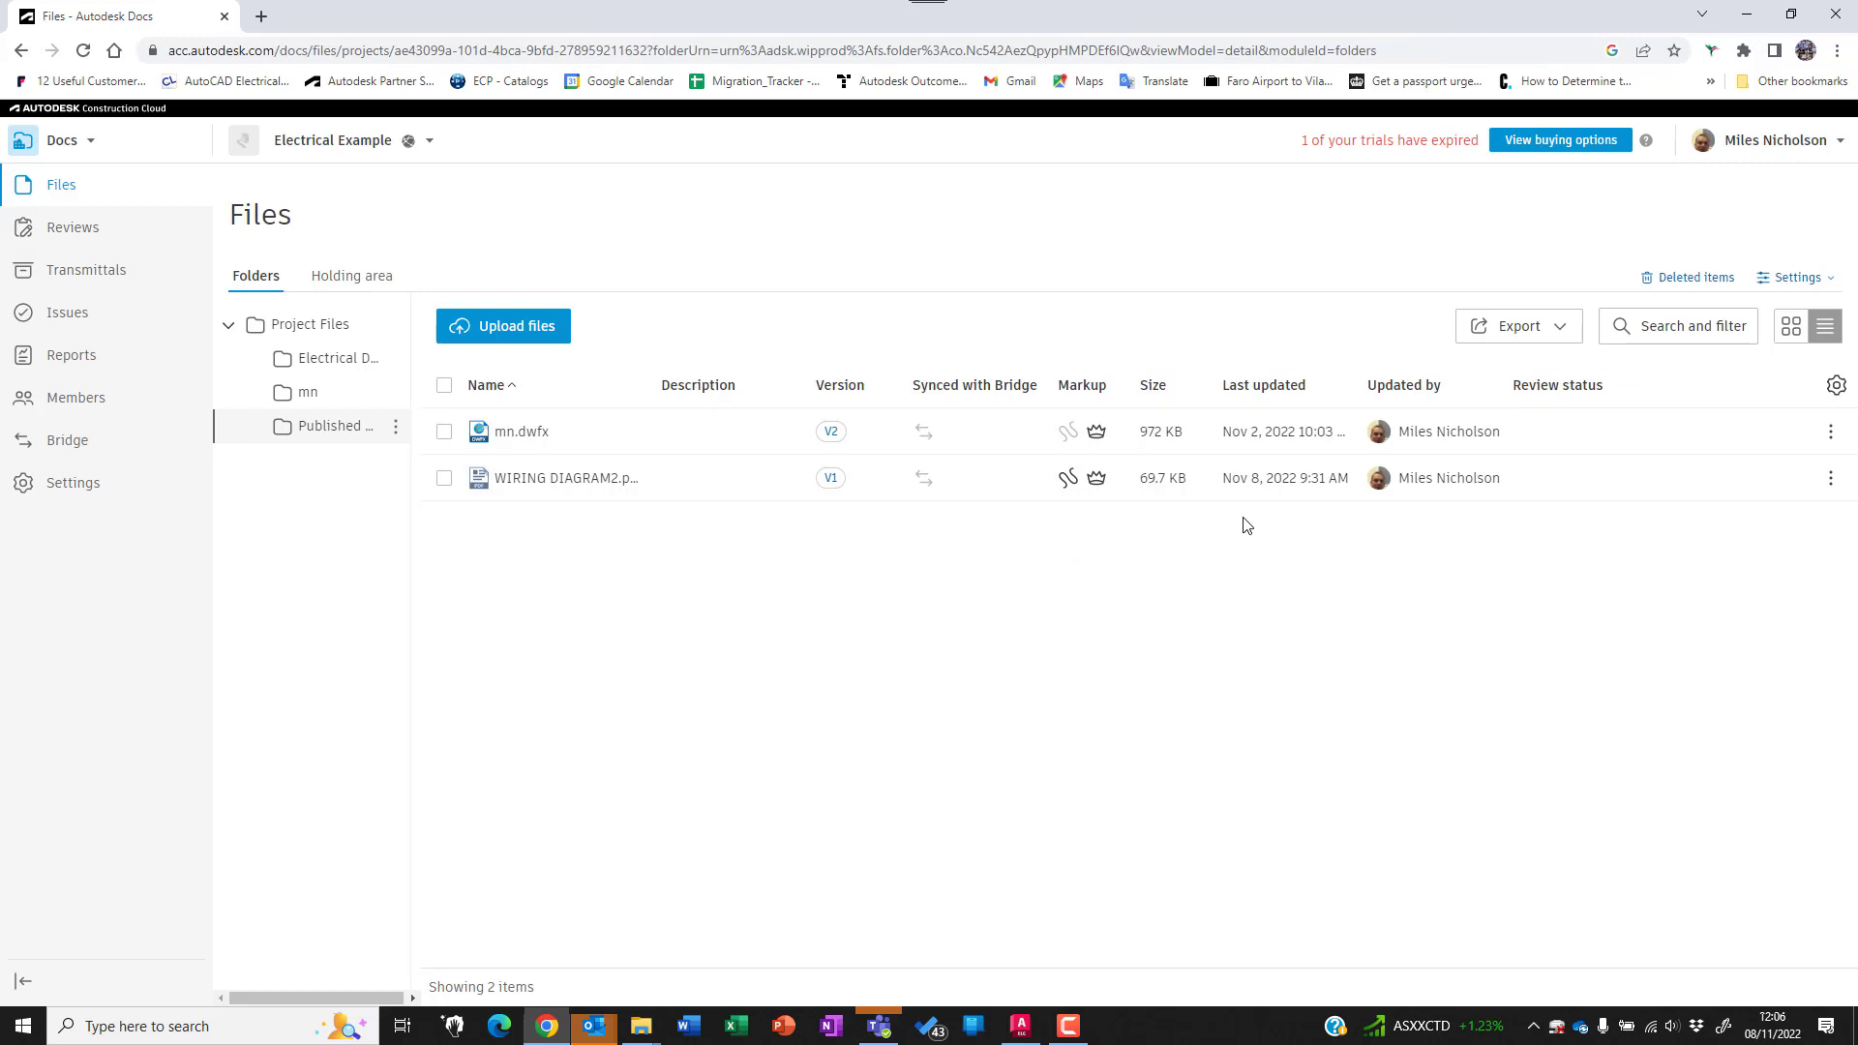
{"action": "left_click", "coordinate": [1830, 480]}
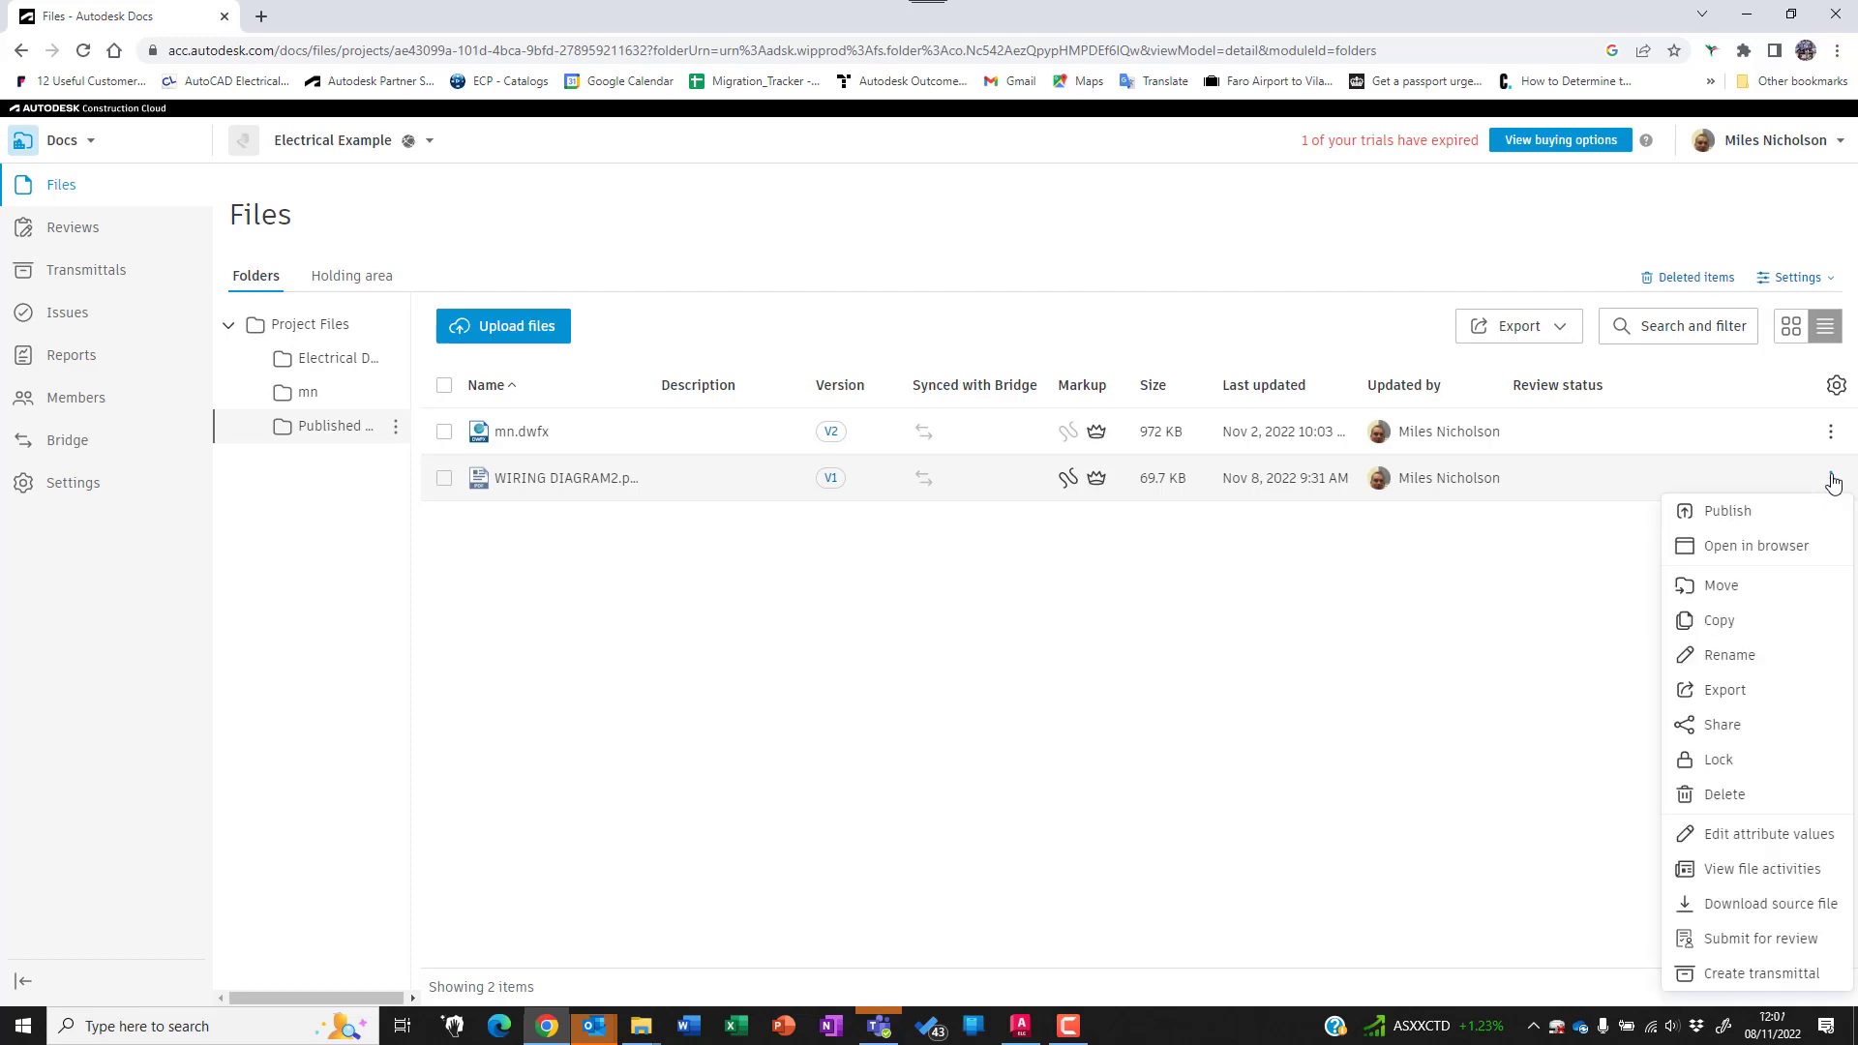
{"action": "left_click", "coordinate": [1722, 725]}
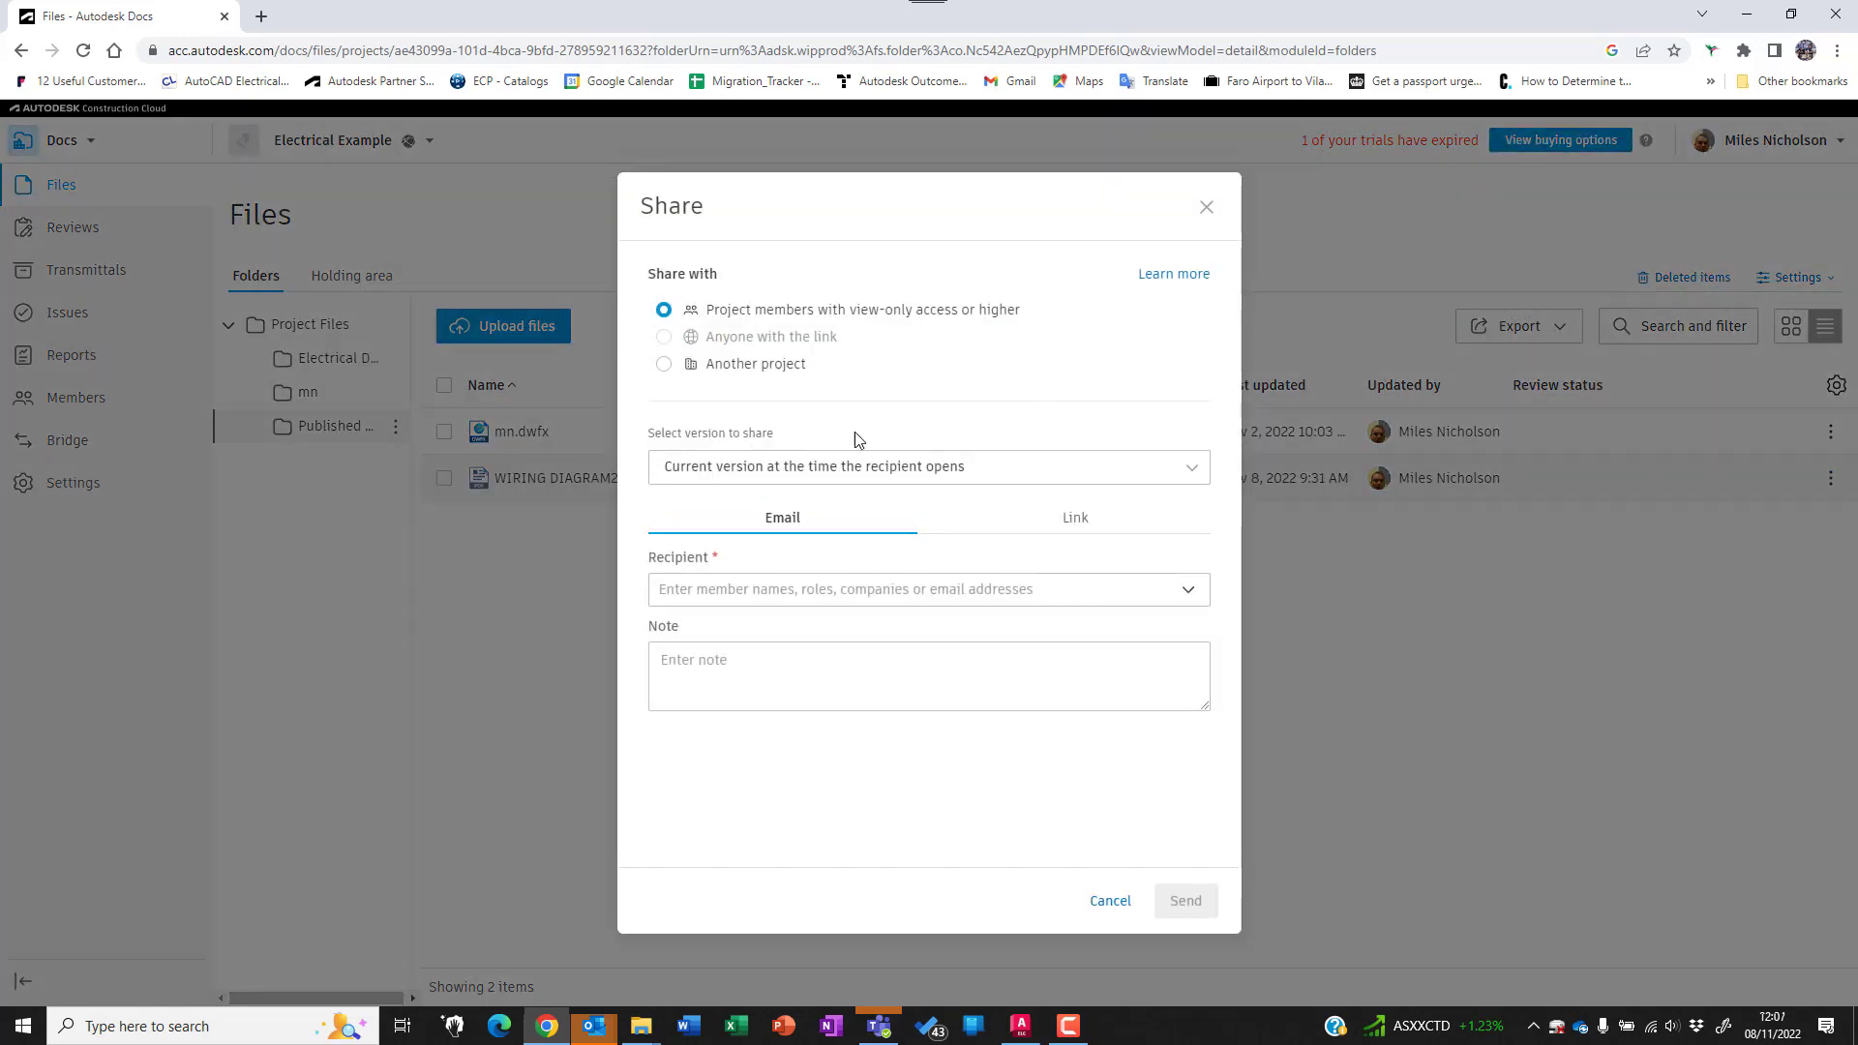
- Send the share to a project member with the note 'Please review markups and adjust'
{"action": "left_click", "coordinate": [821, 593]}
{"action": "left_click", "coordinate": [872, 325]}
{"action": "left_click", "coordinate": [1212, 902]}
{"action": "left_click", "coordinate": [713, 647]}
{"action": "type", "text": "Please reveiew"}
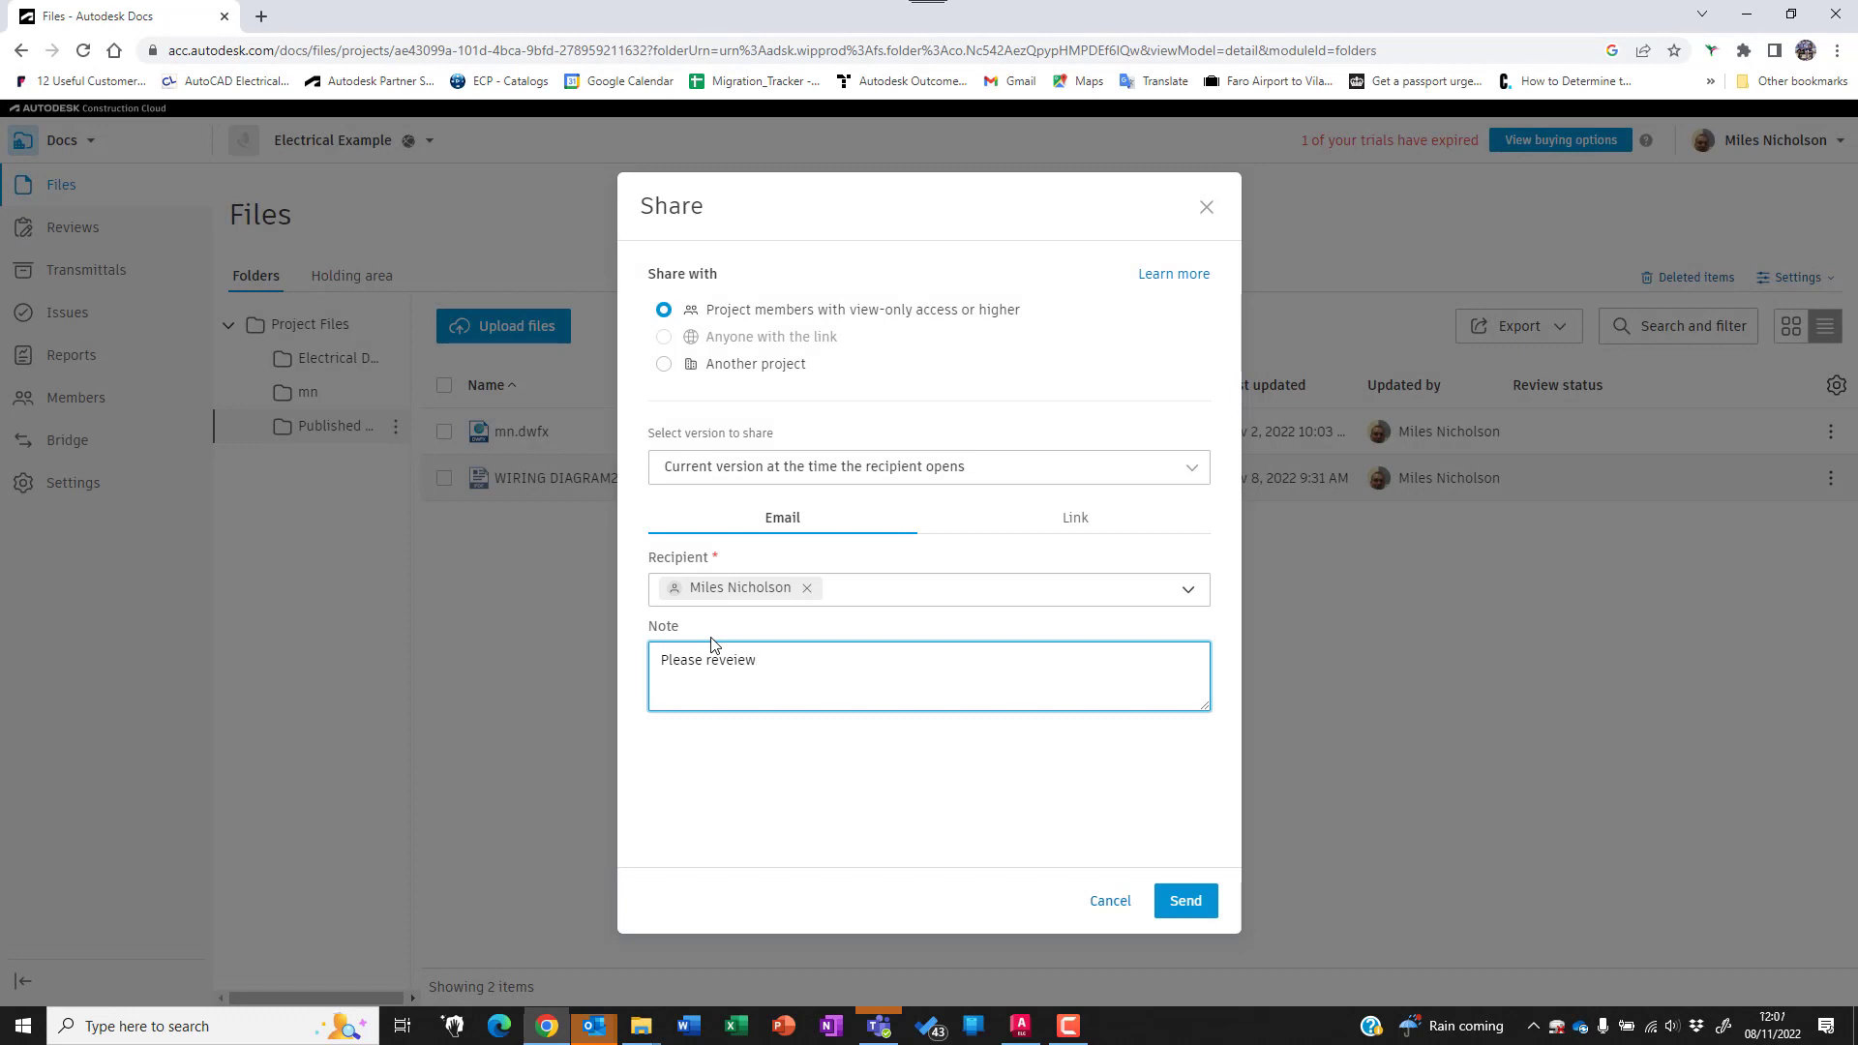
{"action": "key", "text": "BackSpace"}
{"action": "key", "text": "BackSpace"}
{"action": "key", "text": "BackSpace"}
{"action": "key", "text": "BackSpace"}
{"action": "type", "text": "iew markups and adjust"}
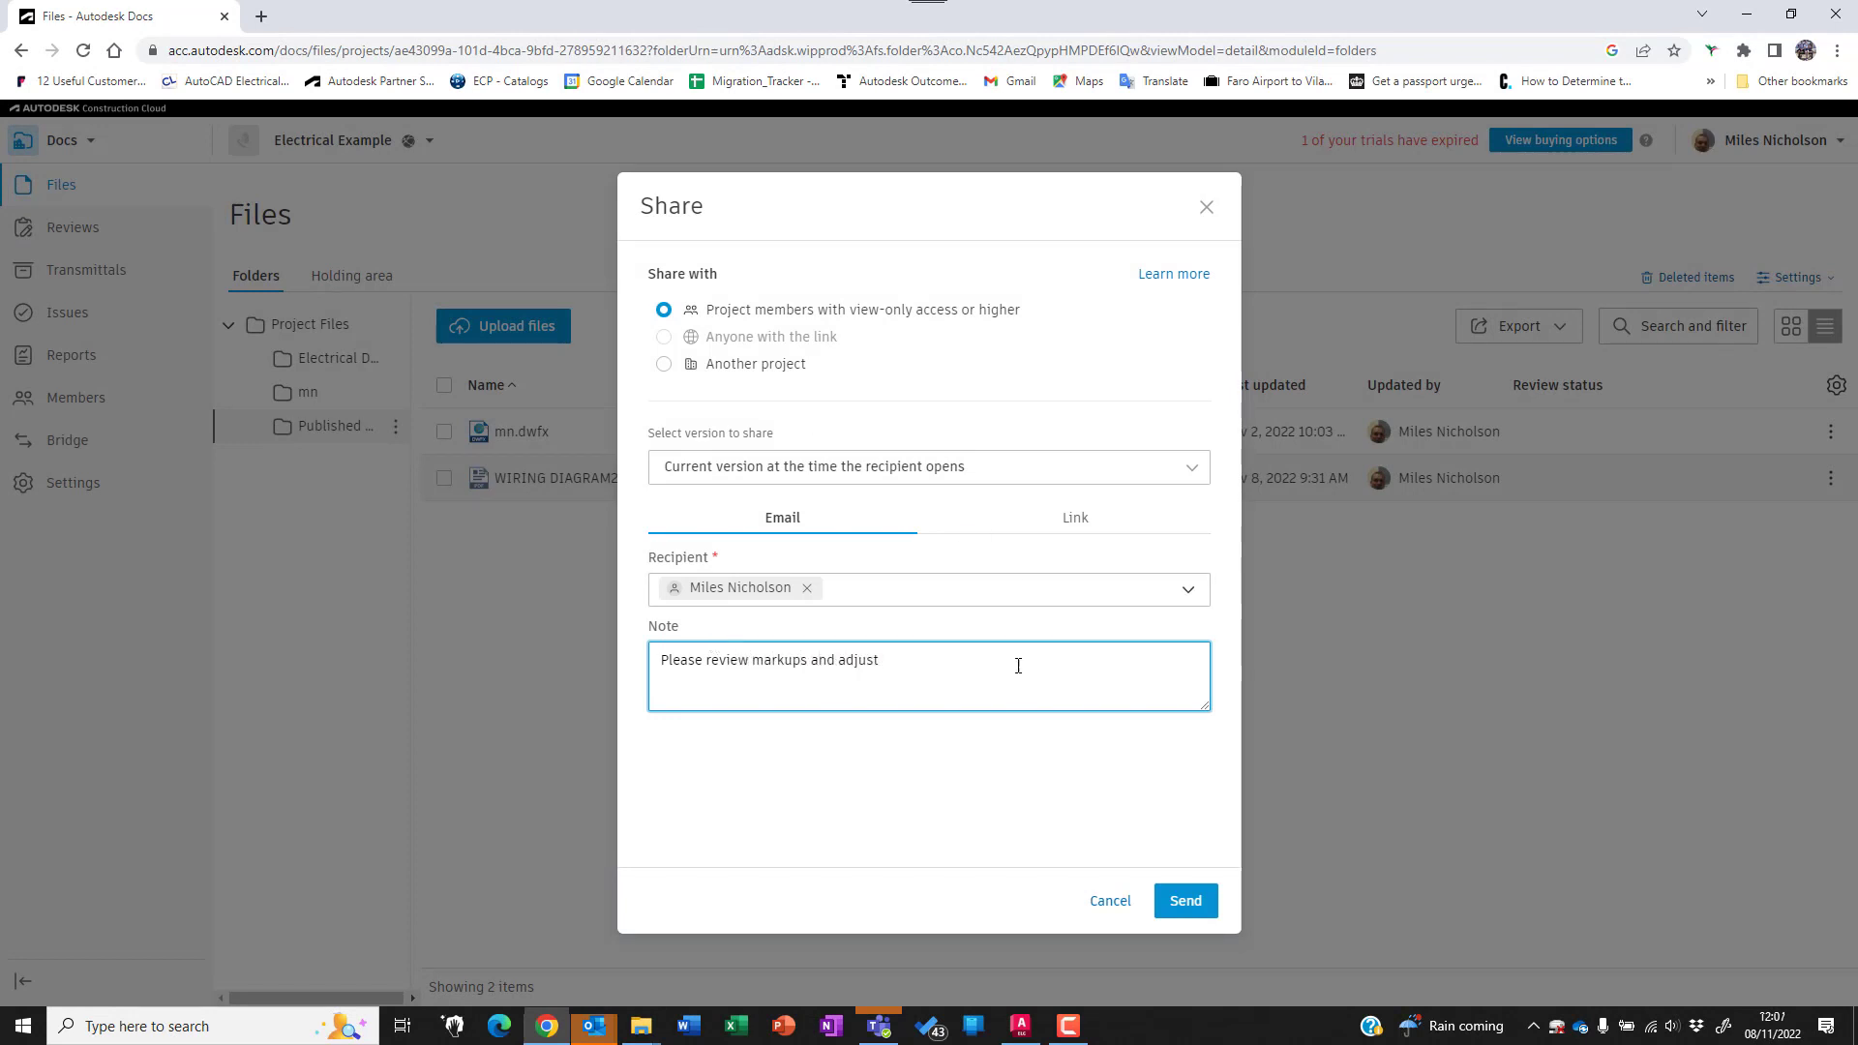
{"action": "left_click", "coordinate": [1191, 900]}
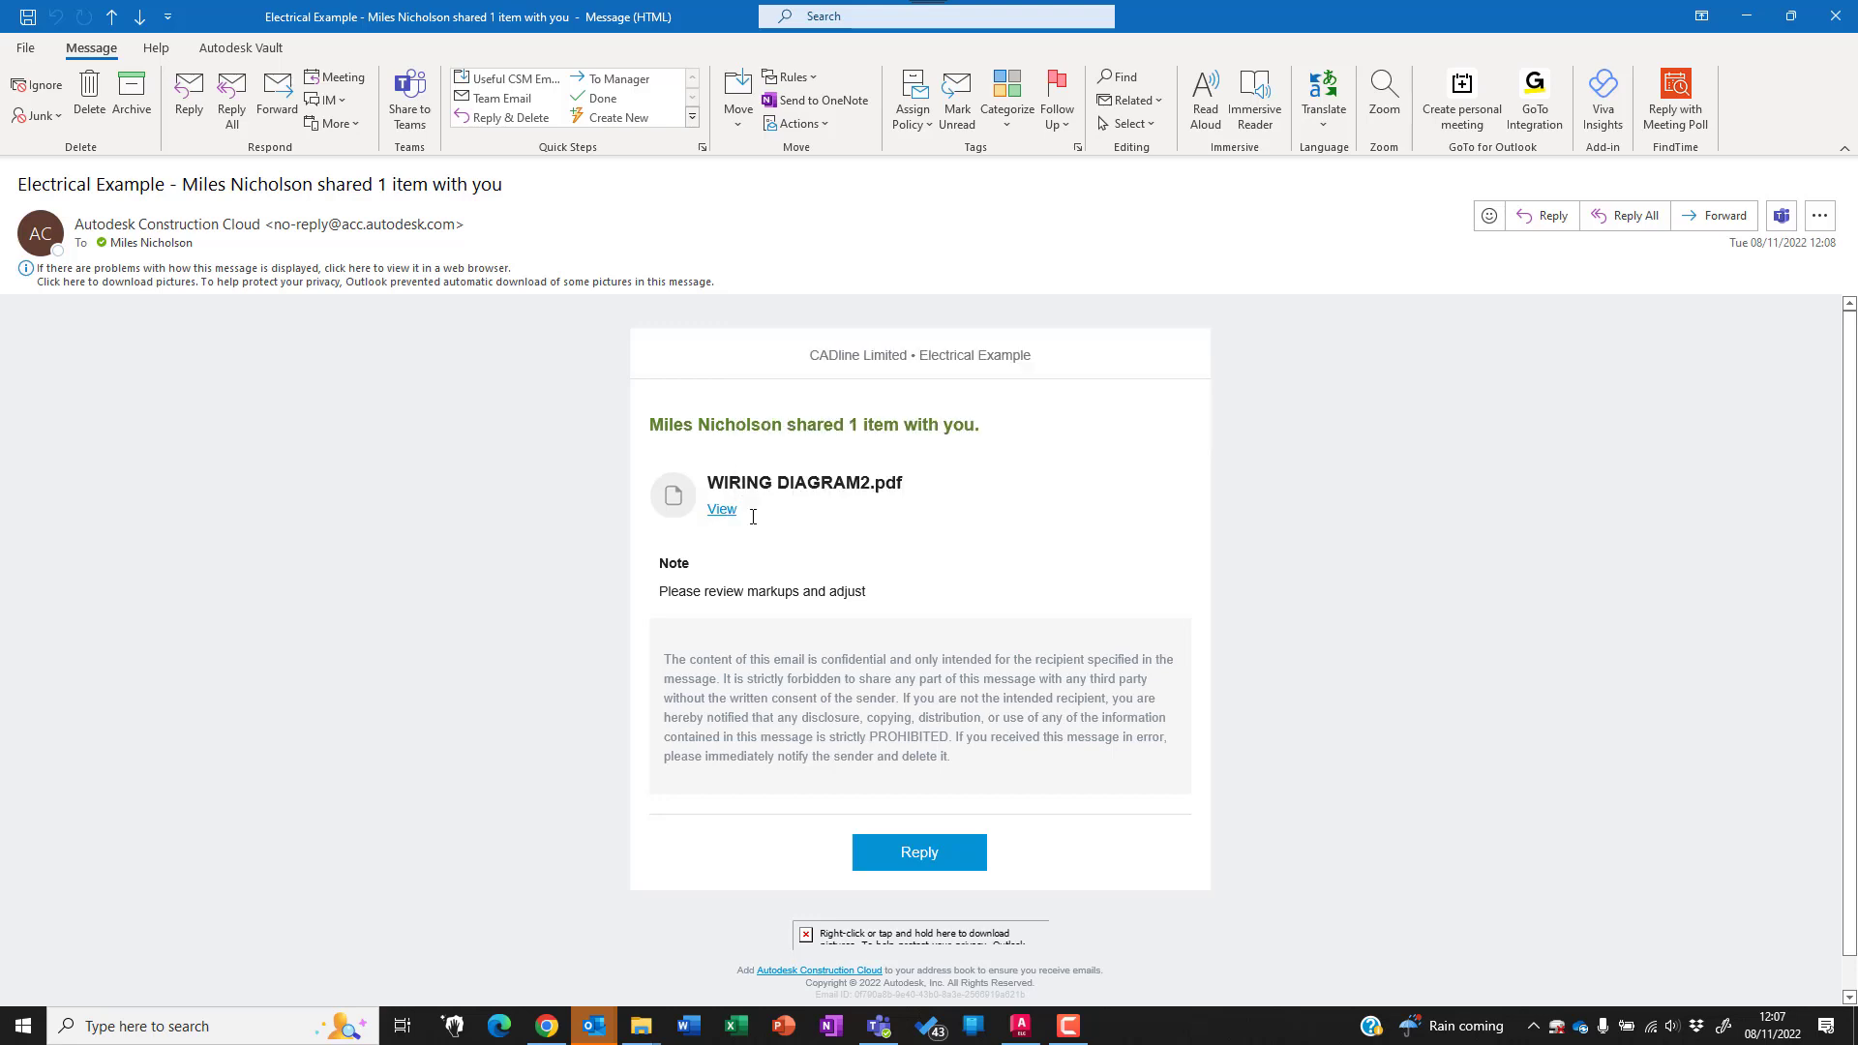
- Follow the View link in the Outlook share email to open WIRING DIAGRAM2.pdf
{"action": "left_click", "coordinate": [721, 511]}
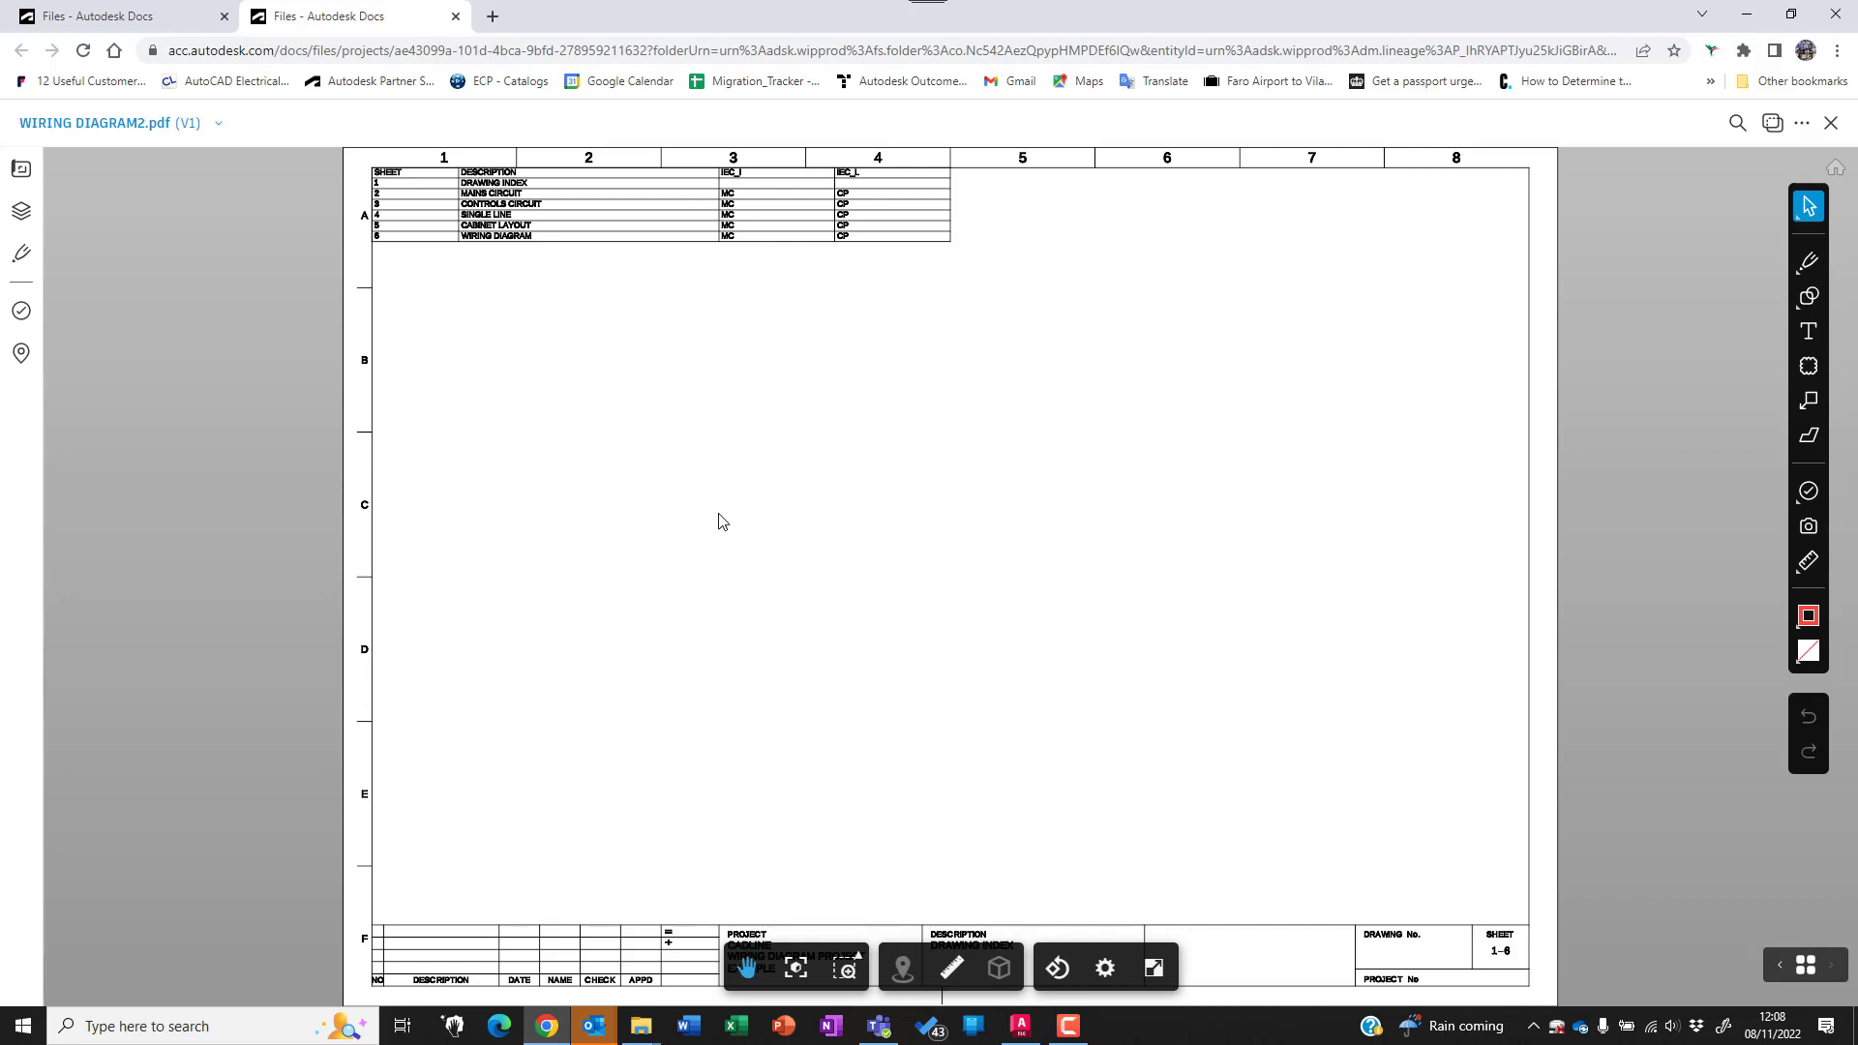
- List the drawing's markups and jump to the 'Change to 20A' text markup on sheet 2
{"action": "left_click", "coordinate": [21, 254]}
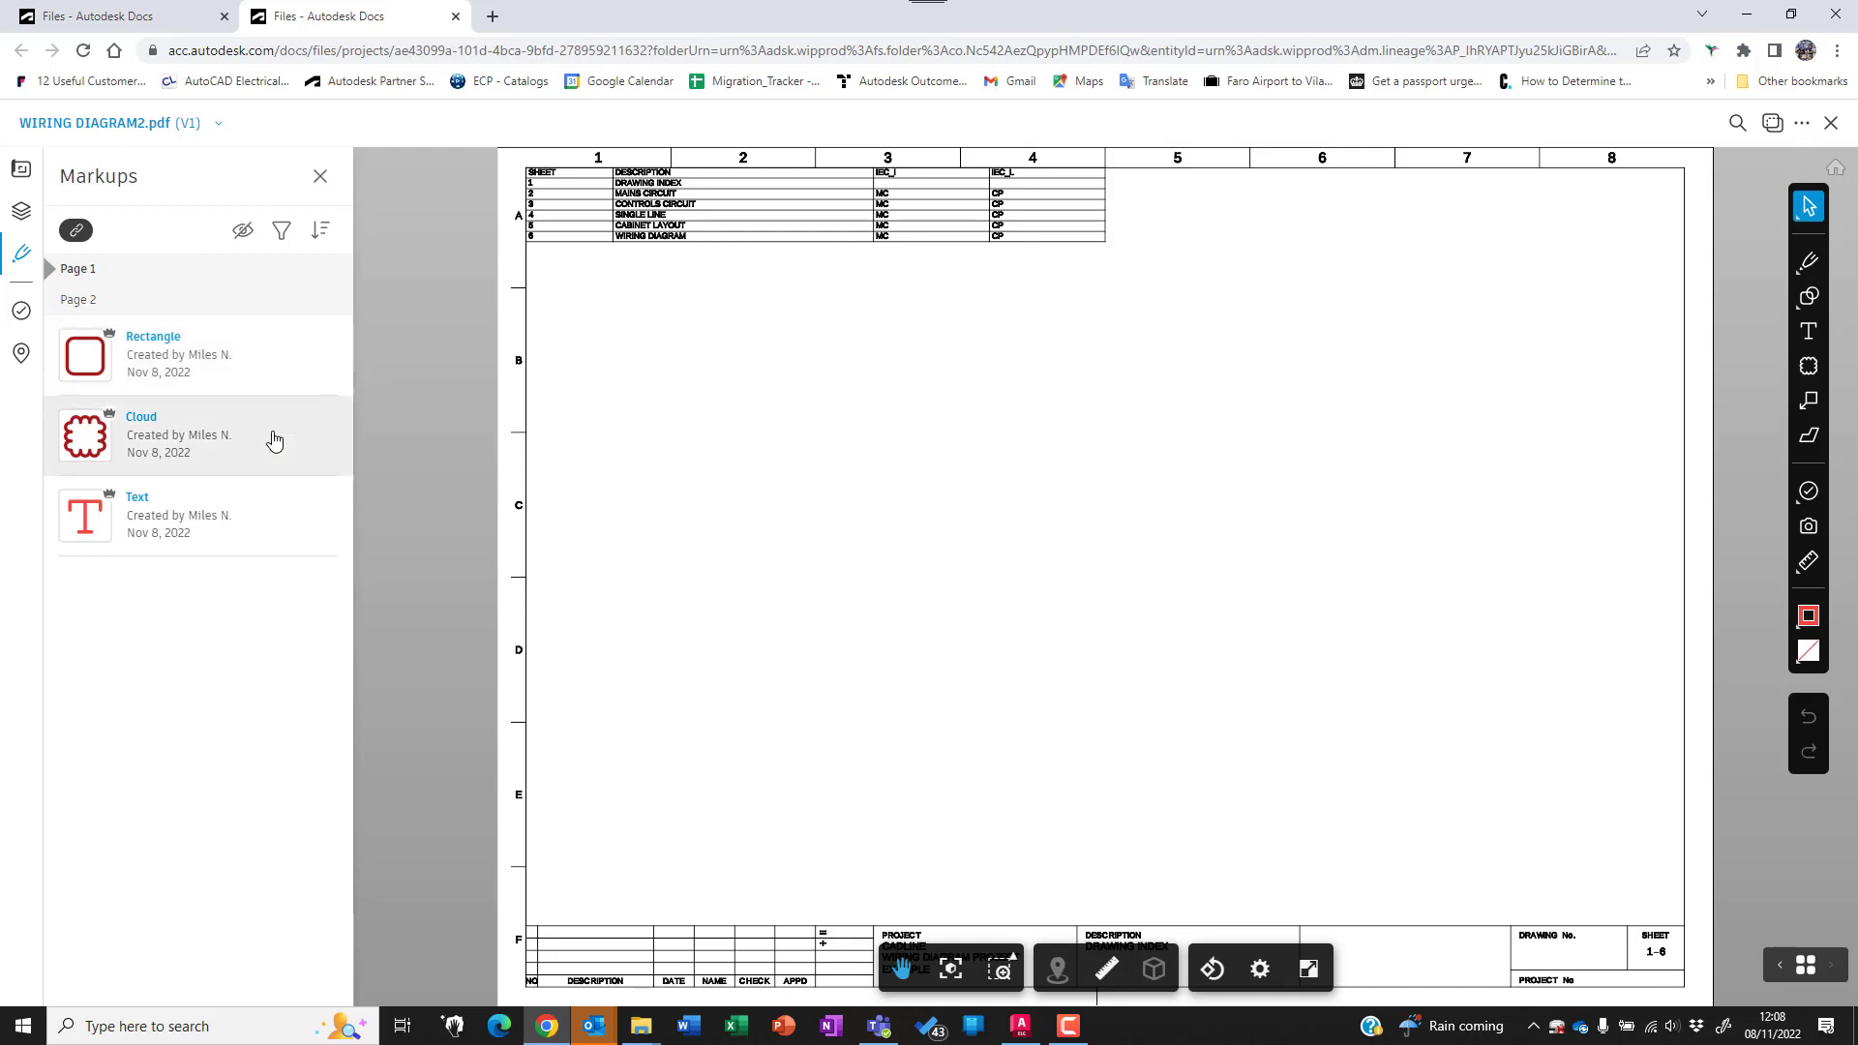
{"action": "left_click", "coordinate": [244, 516]}
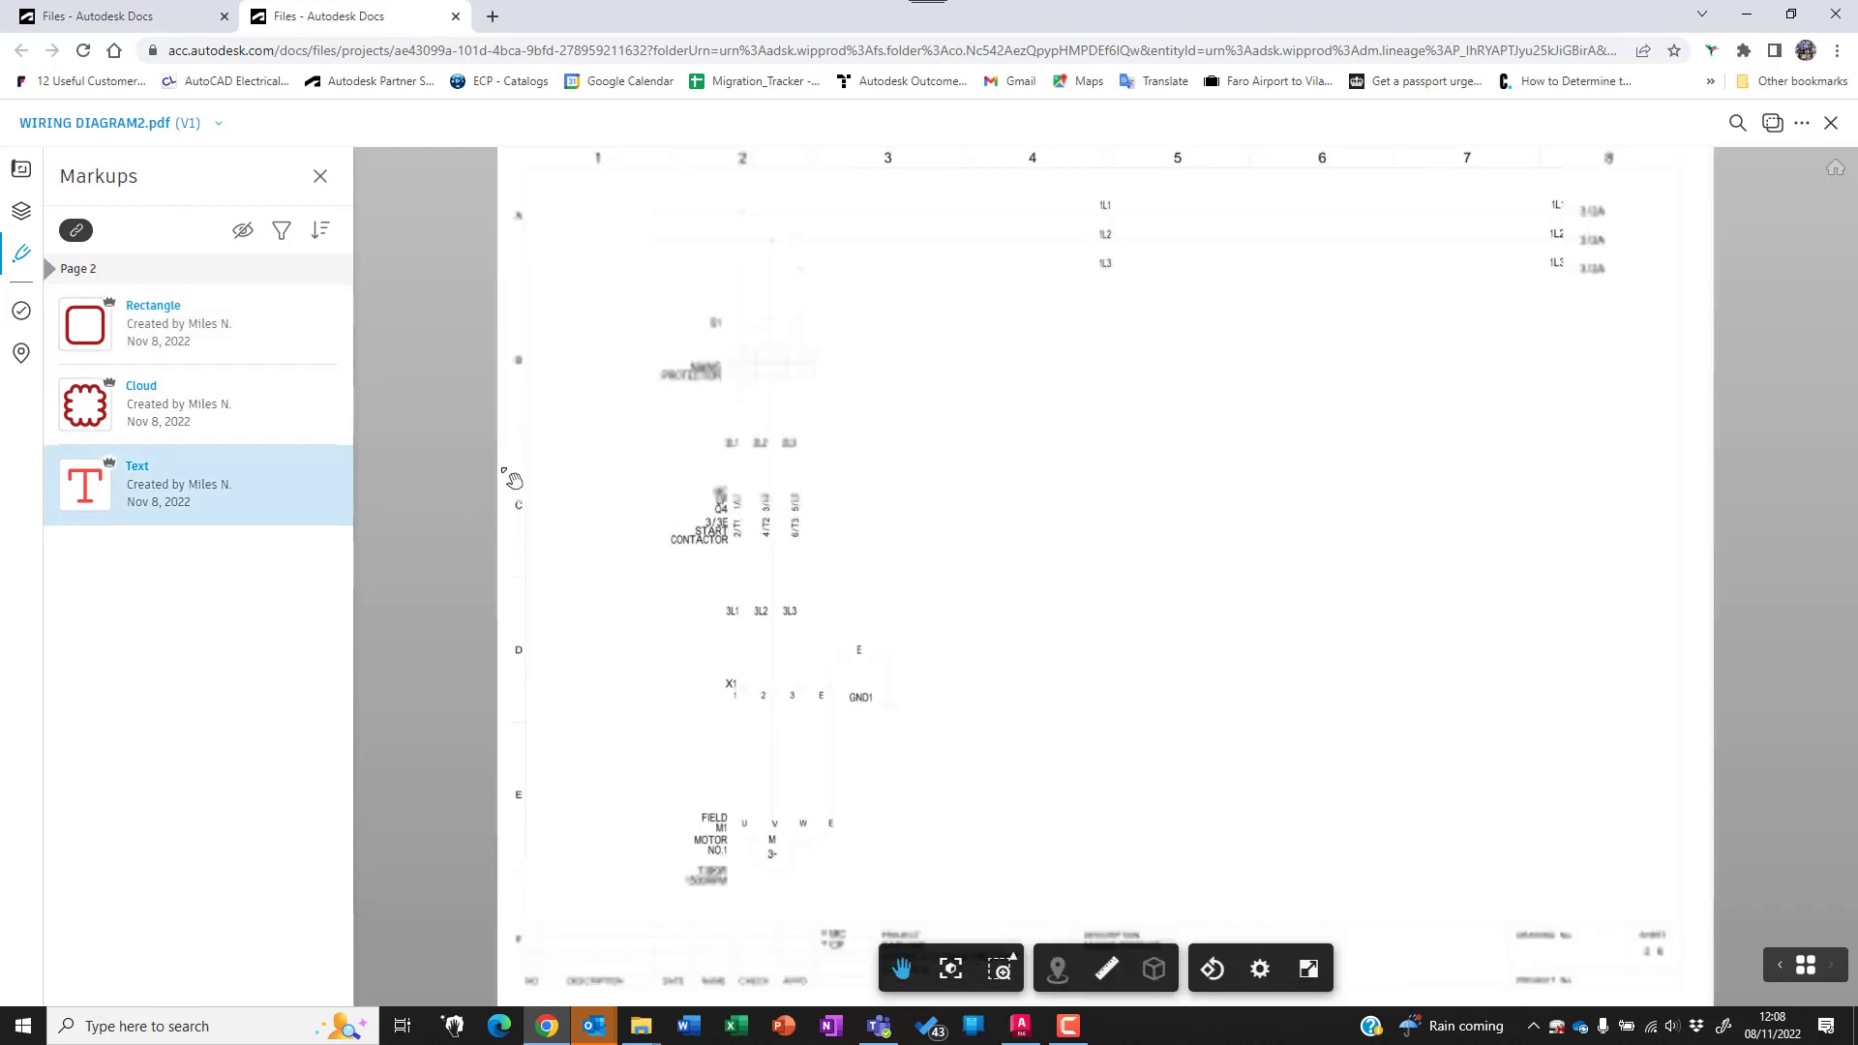